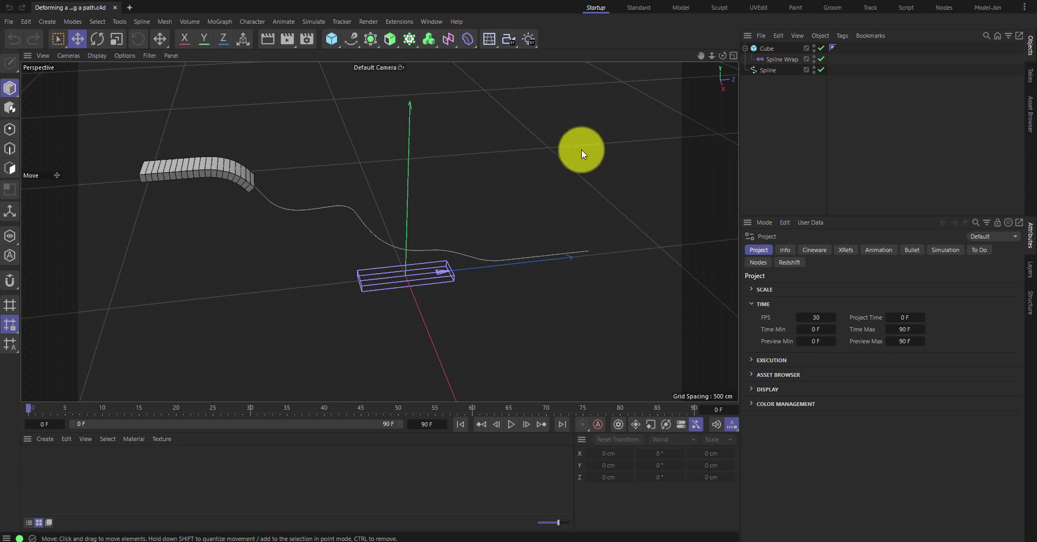
# Step: Scrub through the animation of the Cube deforming along the spline and return to frame 0
pyautogui.click(766, 48)
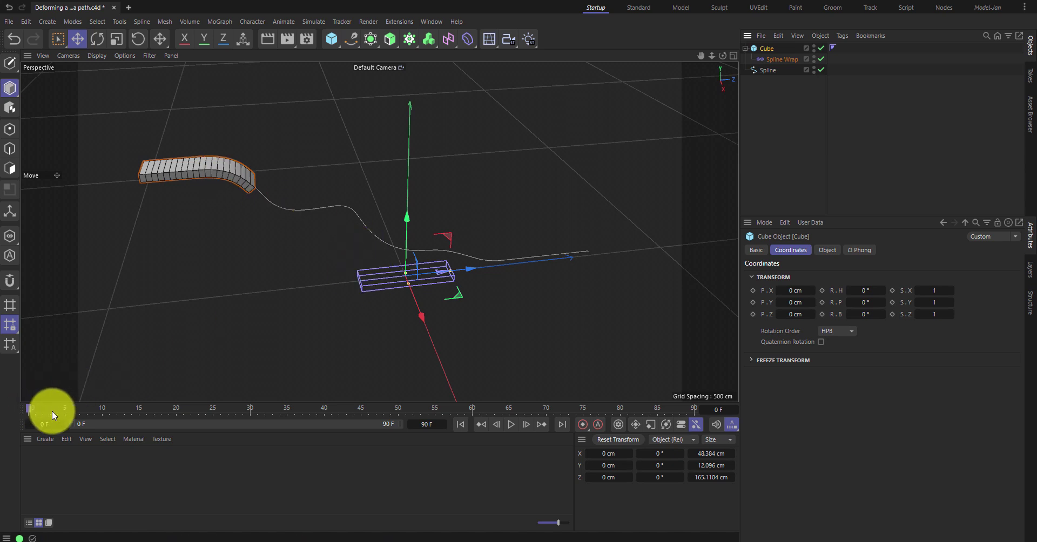
pyautogui.moveTo(51, 410); pyautogui.dragTo(444, 412)
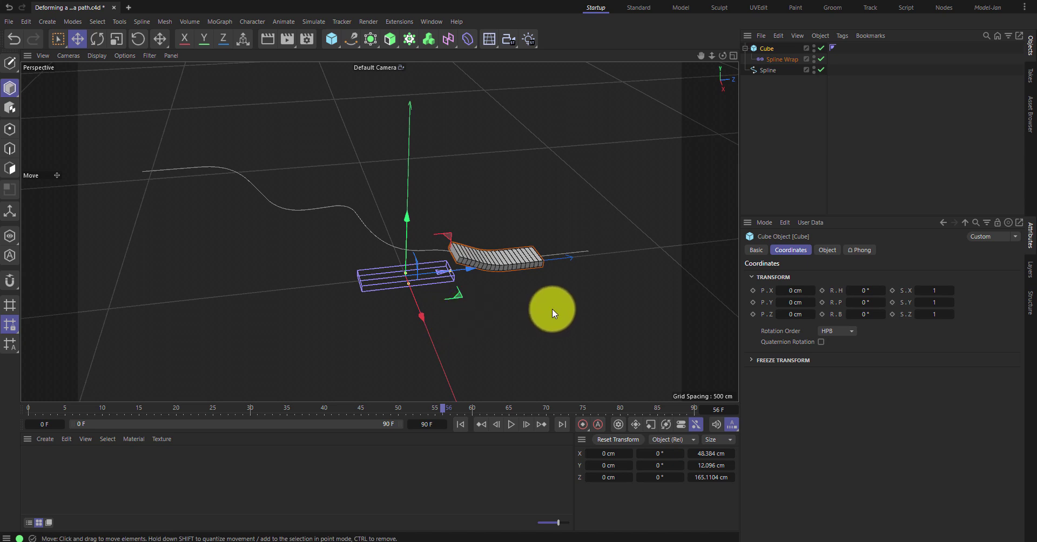
pyautogui.moveTo(205, 407); pyautogui.dragTo(25, 409)
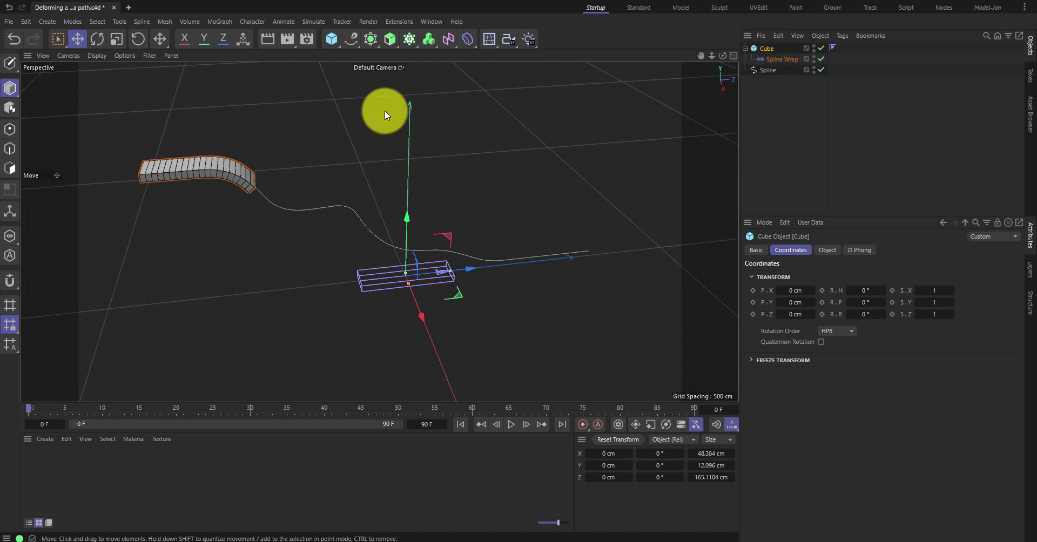
pyautogui.moveTo(57, 411); pyautogui.dragTo(29, 409)
# Step: Make the Cube object editable
pyautogui.rightClick(766, 47)
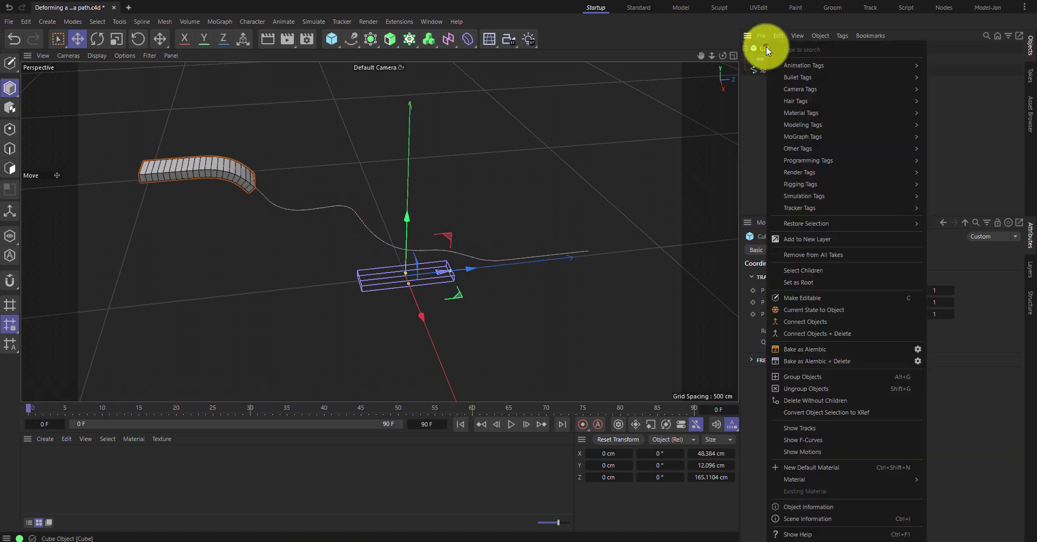
pyautogui.click(879, 298)
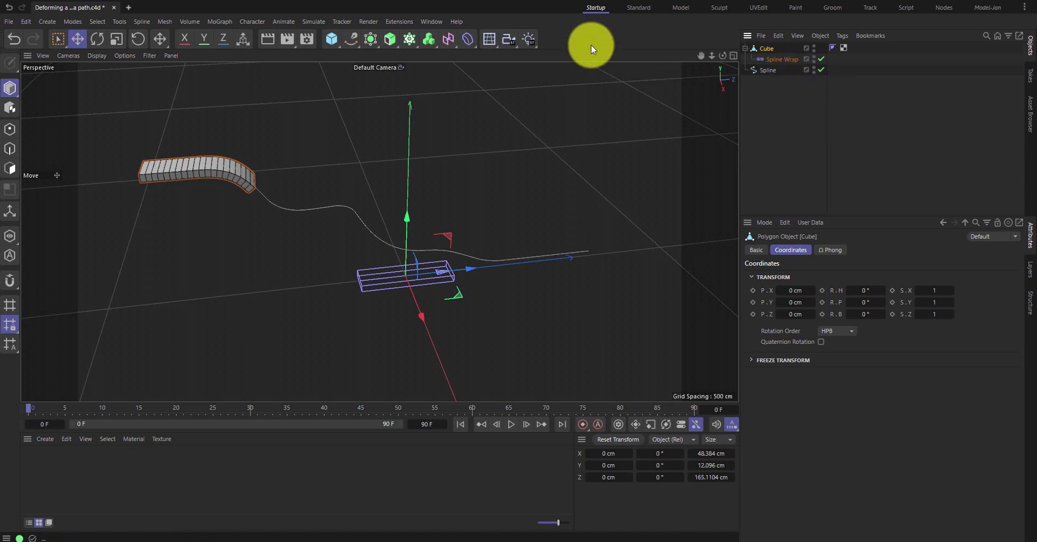
# Step: Open the F-Curve timeline and add the Cube object to its track list
pyautogui.click(431, 22)
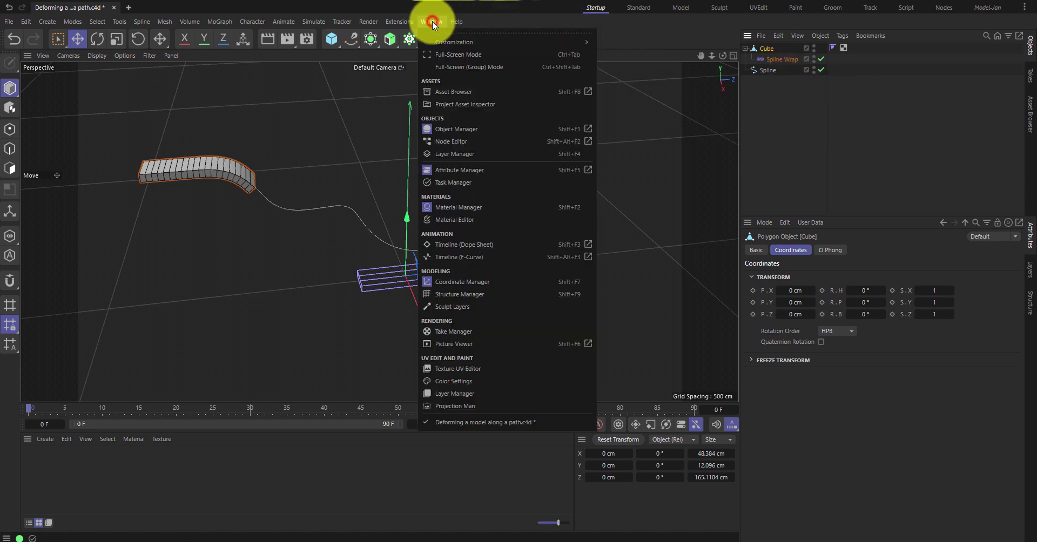
pyautogui.click(509, 258)
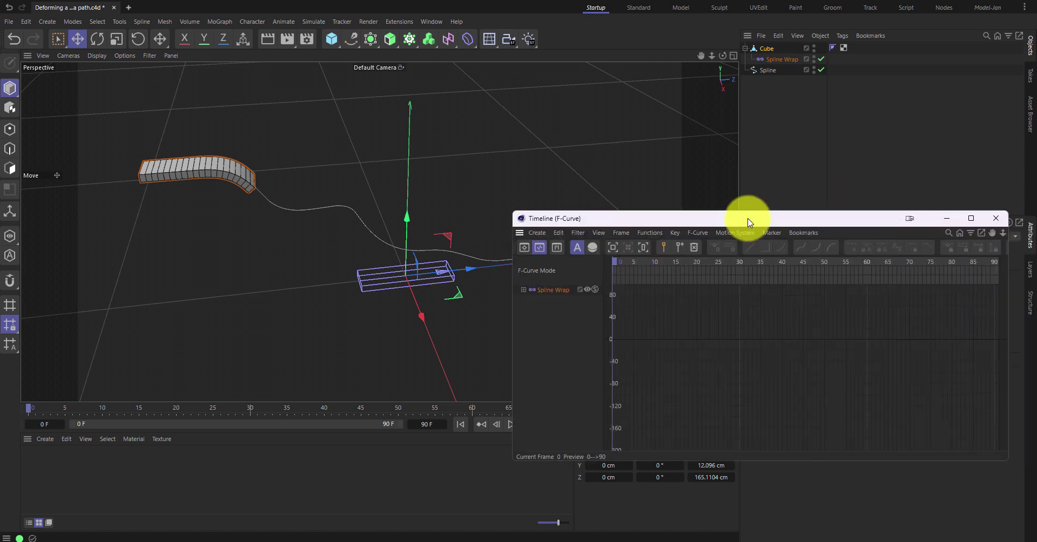
pyautogui.moveTo(747, 215); pyautogui.dragTo(541, 185)
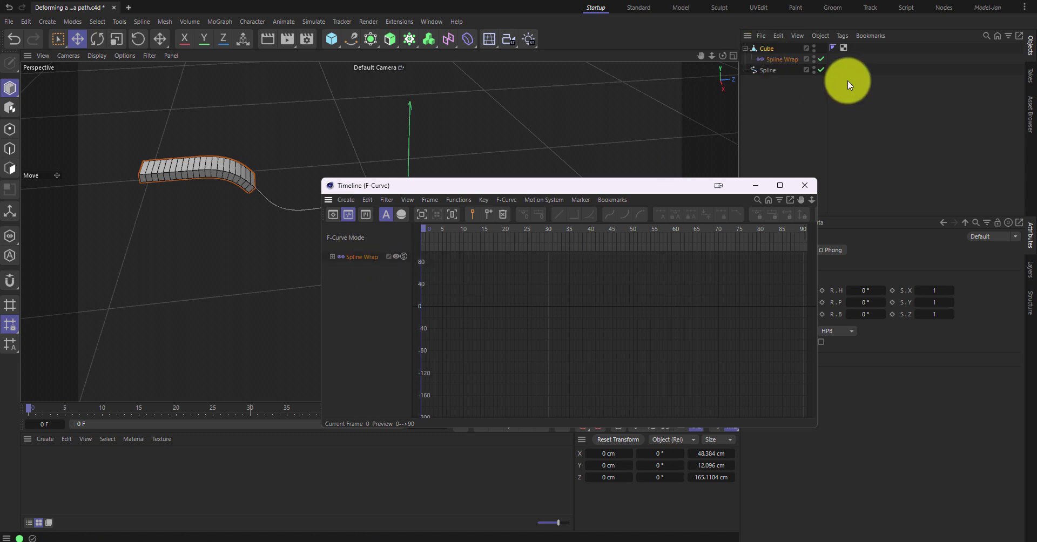
pyautogui.moveTo(768, 48); pyautogui.dragTo(370, 290)
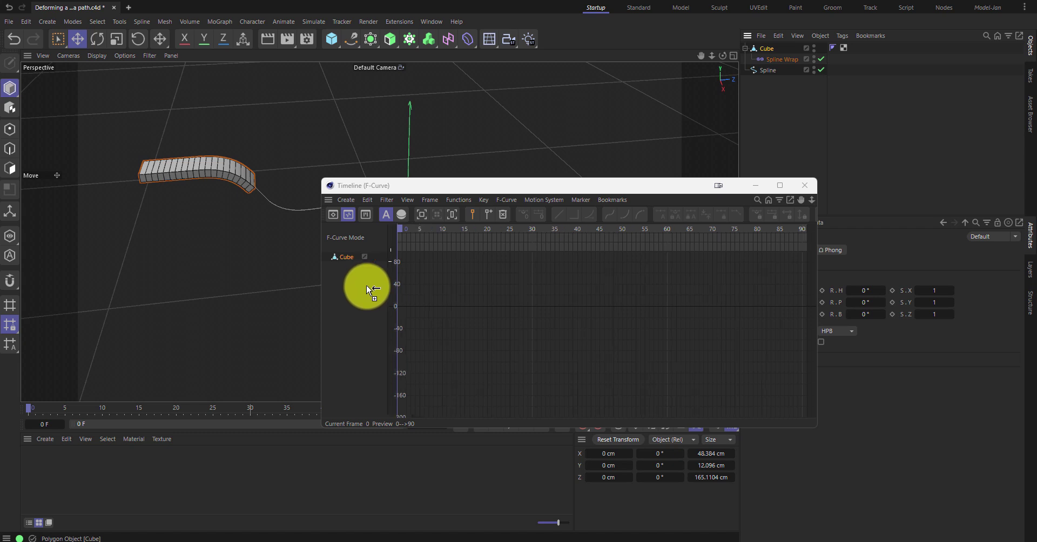
pyautogui.click(340, 258)
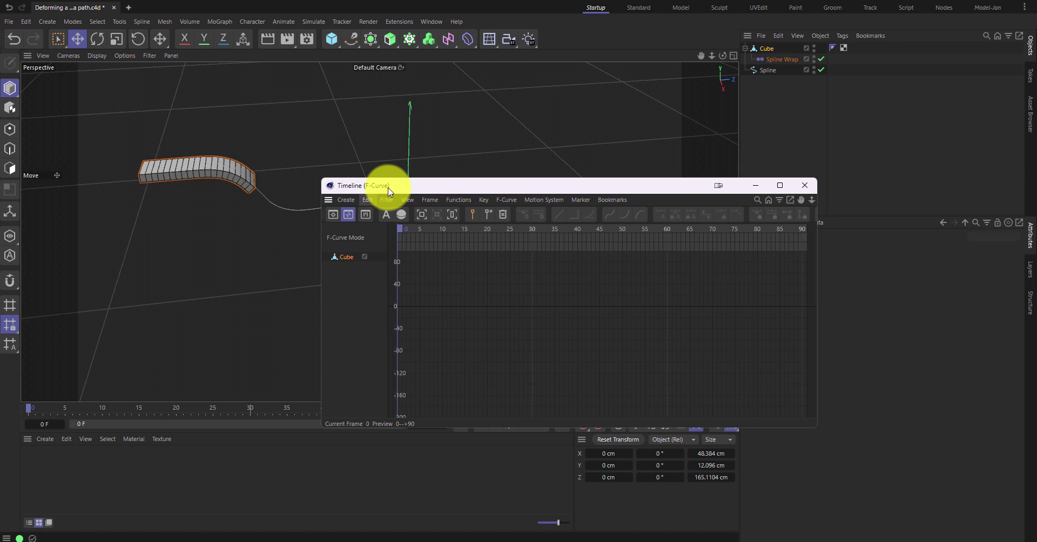
pyautogui.moveTo(500, 185); pyautogui.dragTo(465, 154)
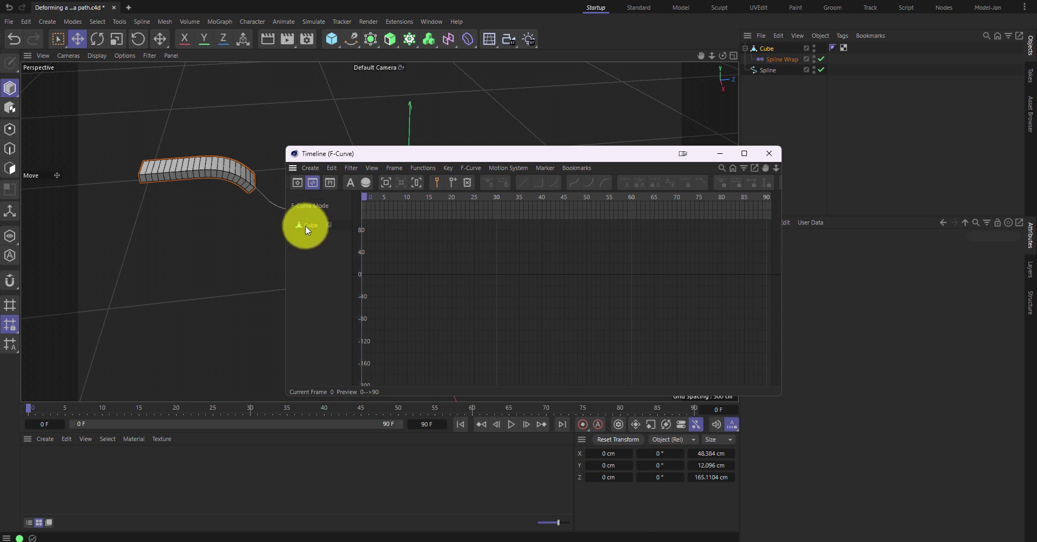
# Step: Bake the Cube from frame 0 to 90 with Bake Expressions and Clean Tracks on, including only PLA
pyautogui.click(422, 168)
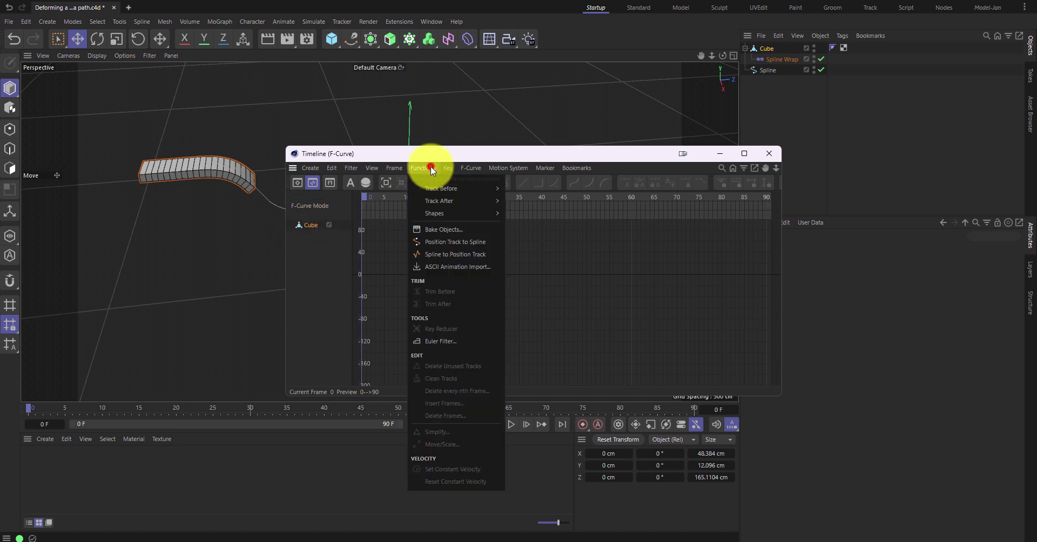
pyautogui.click(474, 230)
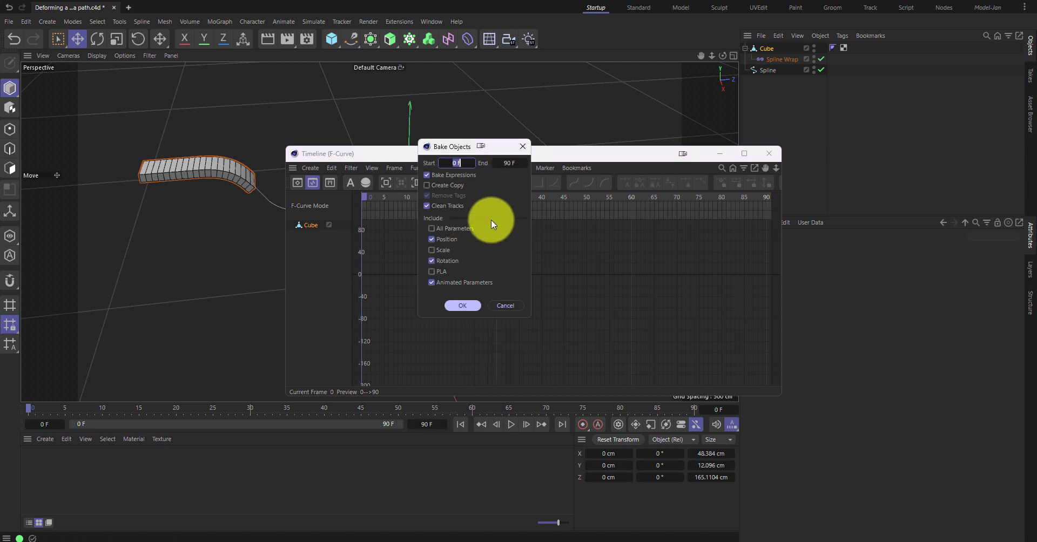
pyautogui.moveTo(459, 147); pyautogui.dragTo(517, 195)
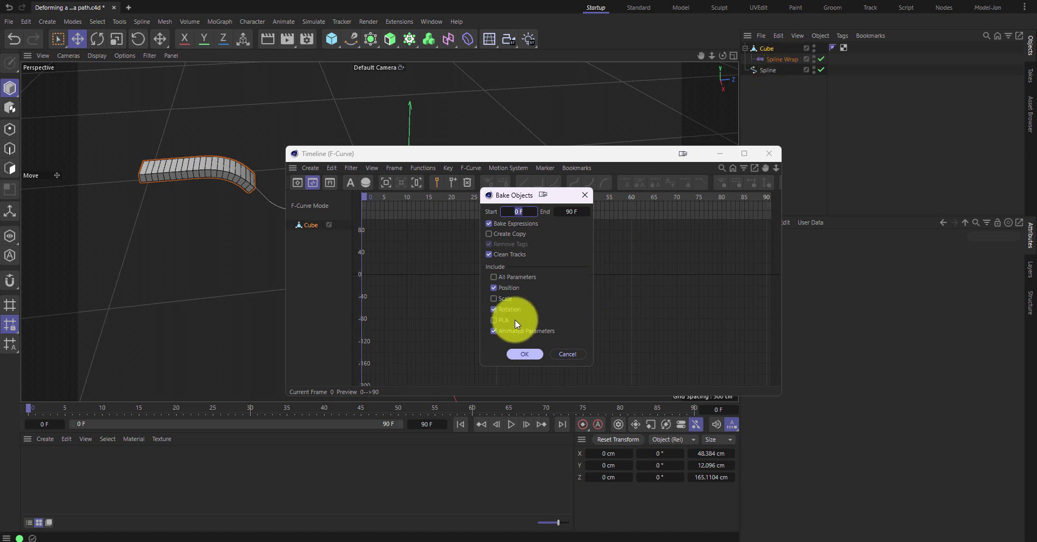
pyautogui.click(494, 320)
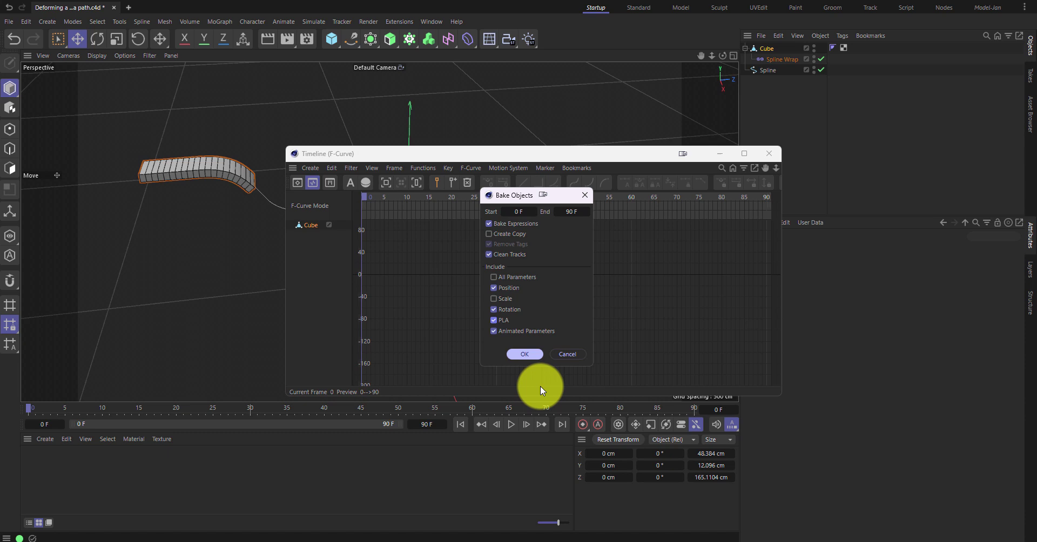
pyautogui.click(493, 309)
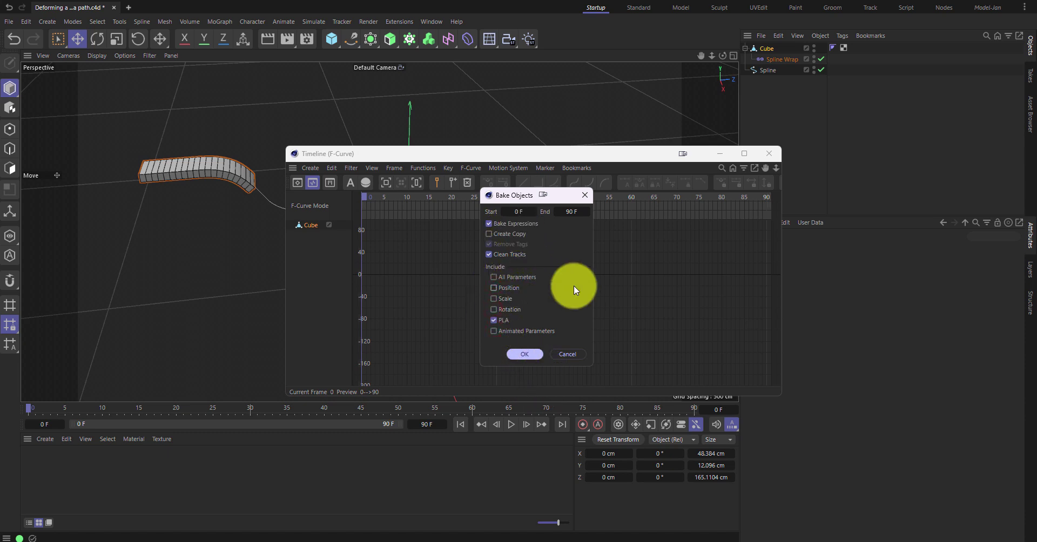
pyautogui.click(525, 354)
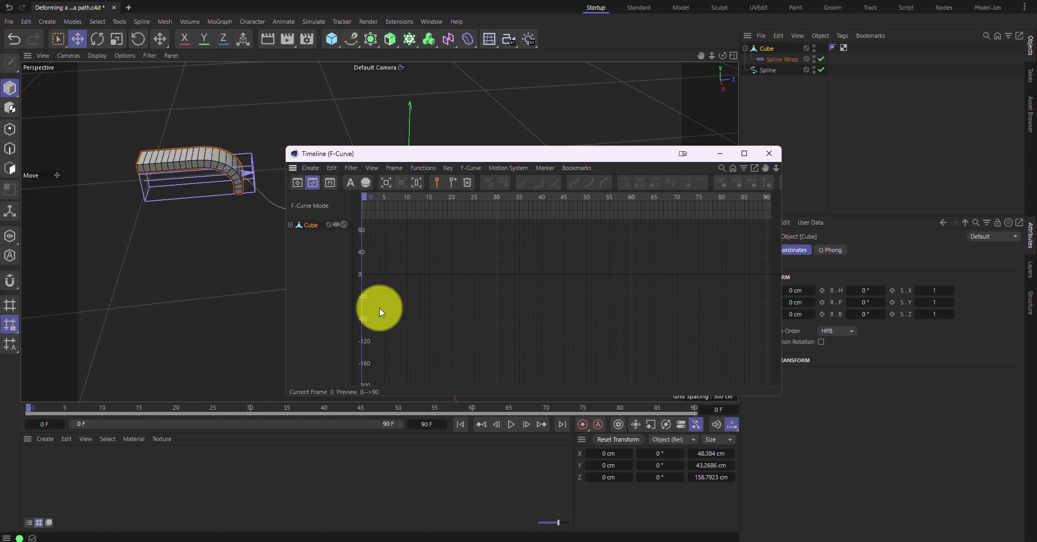
# Step: Scrub the baked animation to frame 13 to check the Cube's deformation
pyautogui.moveTo(452, 154); pyautogui.dragTo(519, 140)
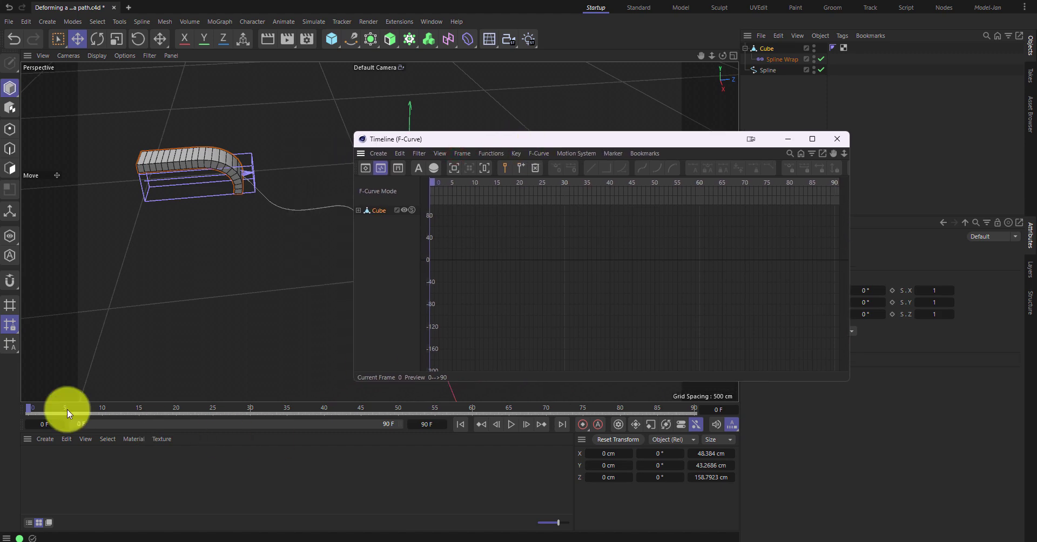
pyautogui.moveTo(38, 411); pyautogui.dragTo(161, 375)
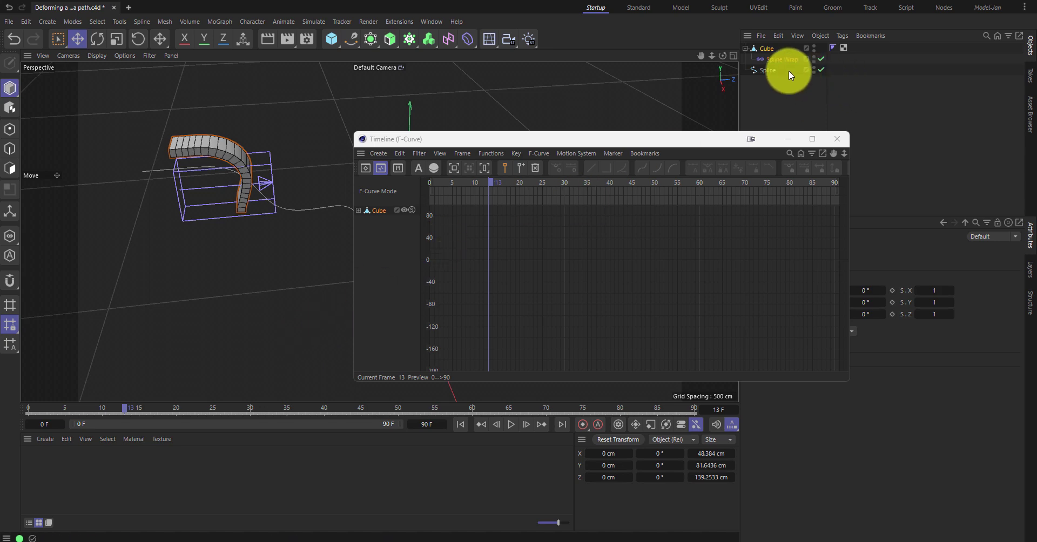
# Step: Delete the Spline Wrap deformer under the Cube and the Spline object
pyautogui.moveTo(788, 71); pyautogui.dragTo(783, 64)
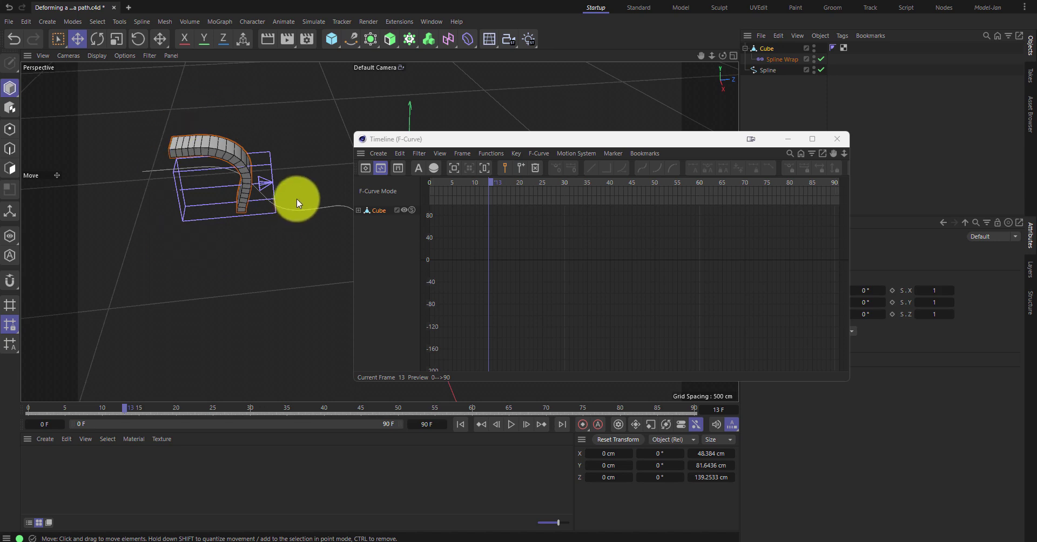
pyautogui.click(782, 58)
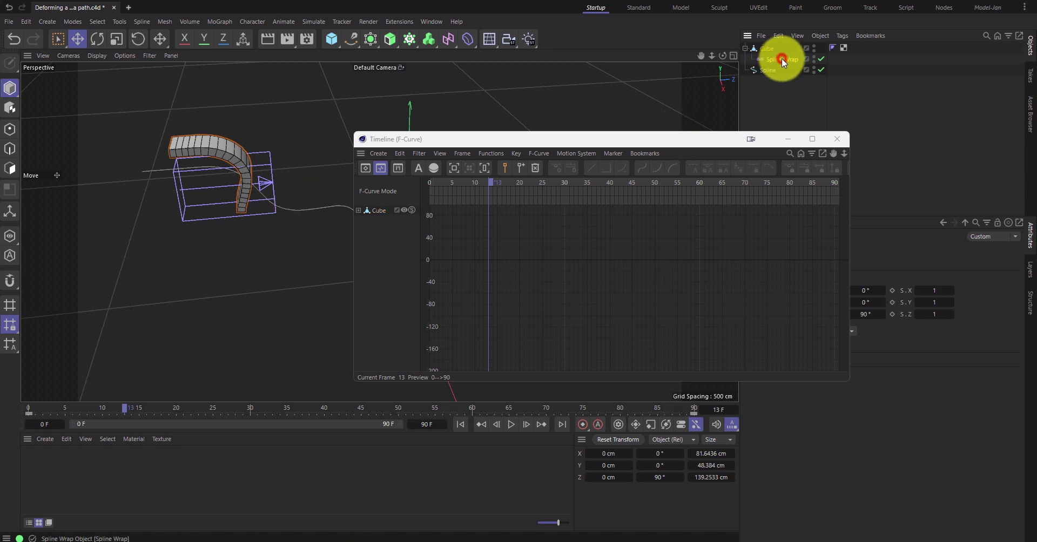
pyautogui.click(199, 170)
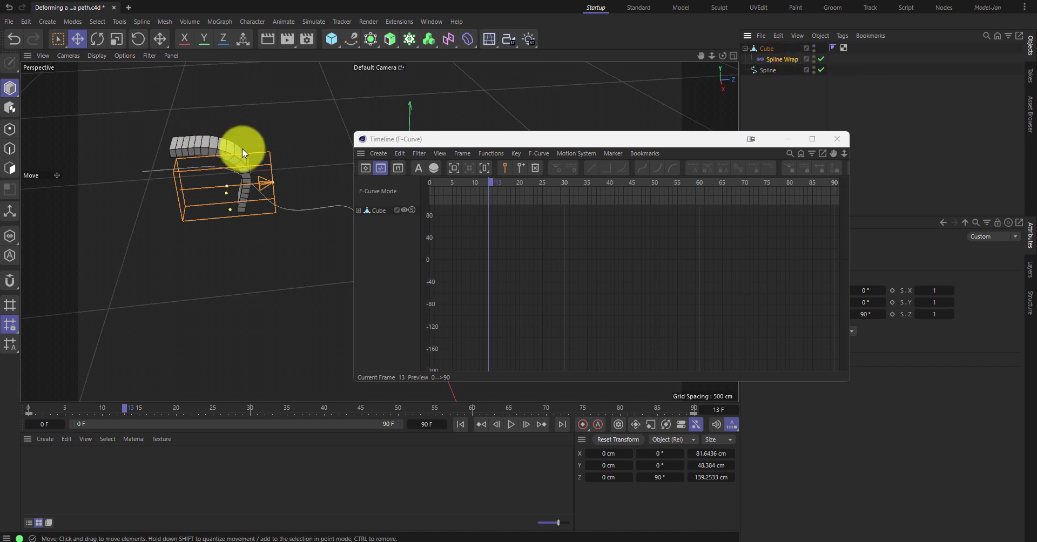
pyautogui.click(769, 70)
pyautogui.hotkey('ctrl', 'z')
pyautogui.hotkey('ctrl', 'z')
pyautogui.hotkey('ctrl', 'z')
pyautogui.hotkey('ctrl', 'z')
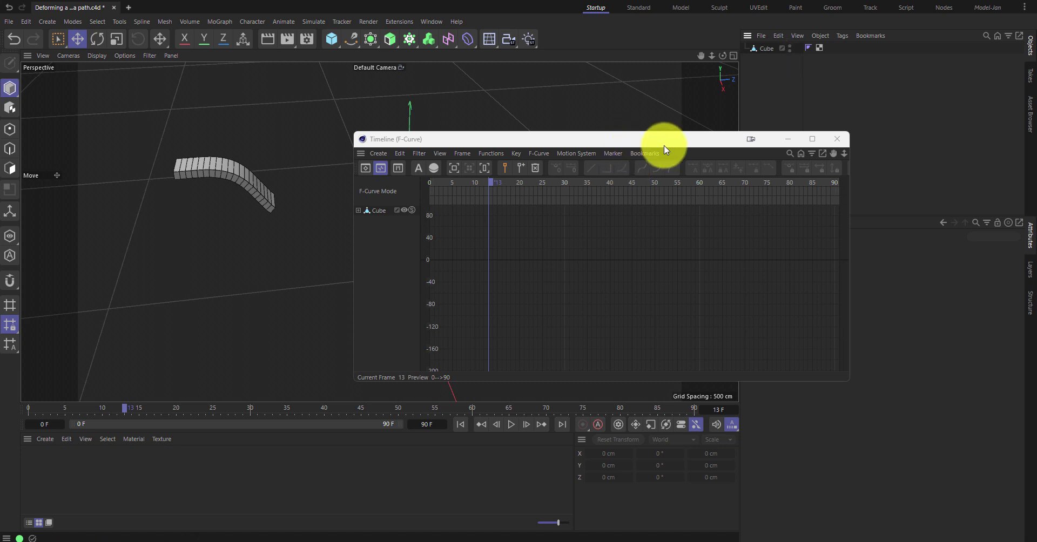
# Step: Expand the Cube's tracks in the timeline and examine the PLA keys in Dope Sheet mode
pyautogui.click(357, 211)
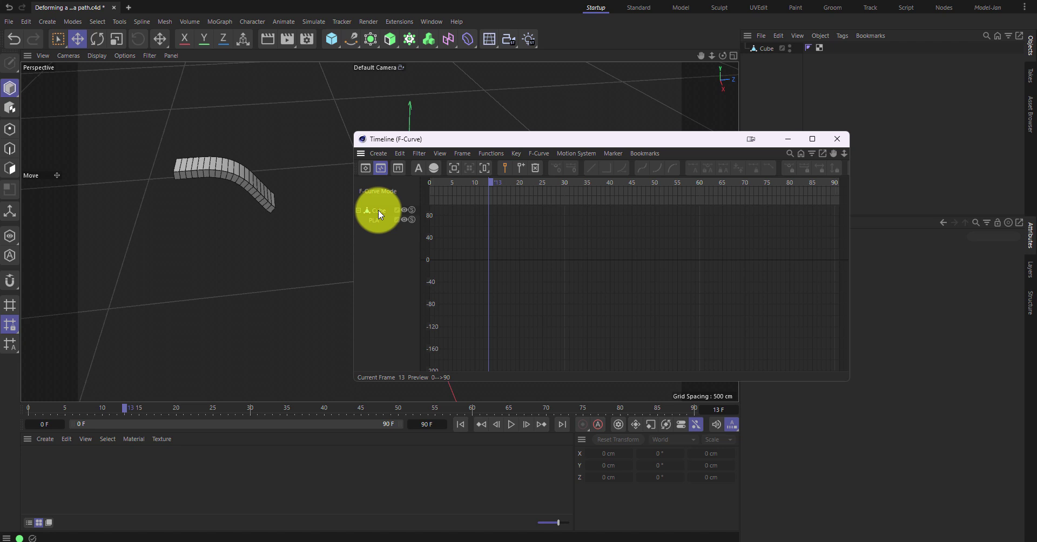
pyautogui.click(374, 221)
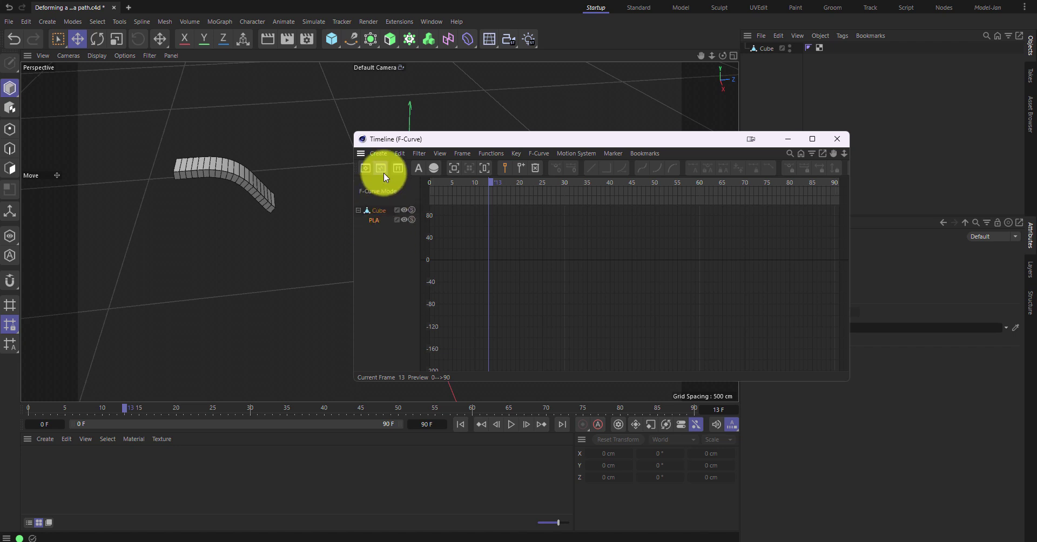
pyautogui.click(365, 168)
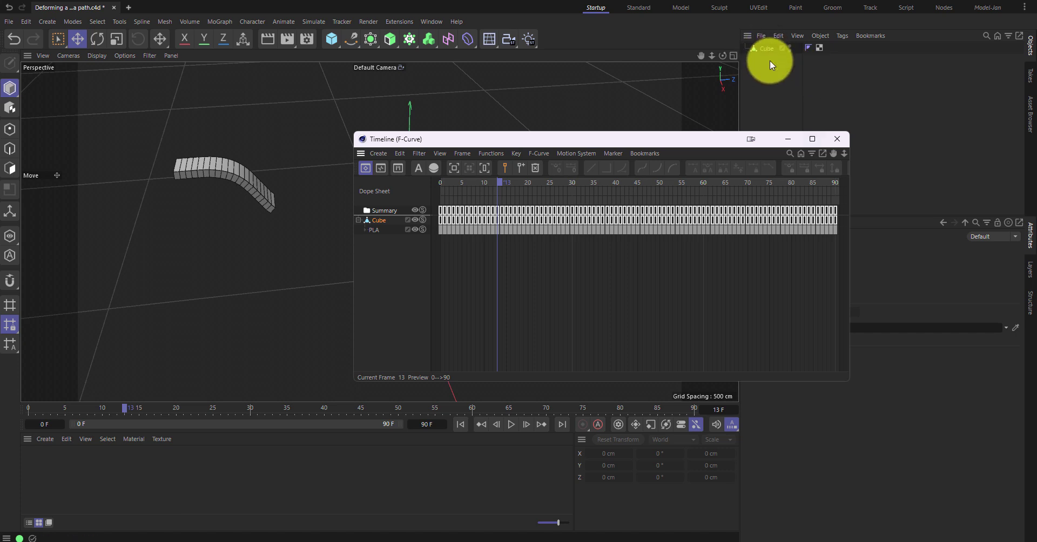
# Step: Close the timeline and play through the baked Cube animation up to frame 75
pyautogui.click(837, 139)
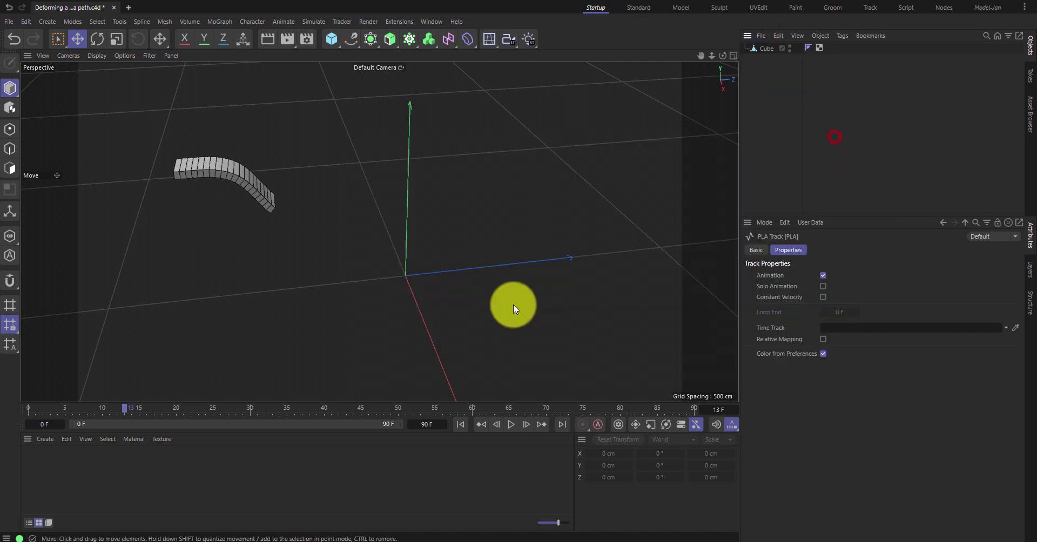
pyautogui.moveTo(118, 410); pyautogui.dragTo(582, 410)
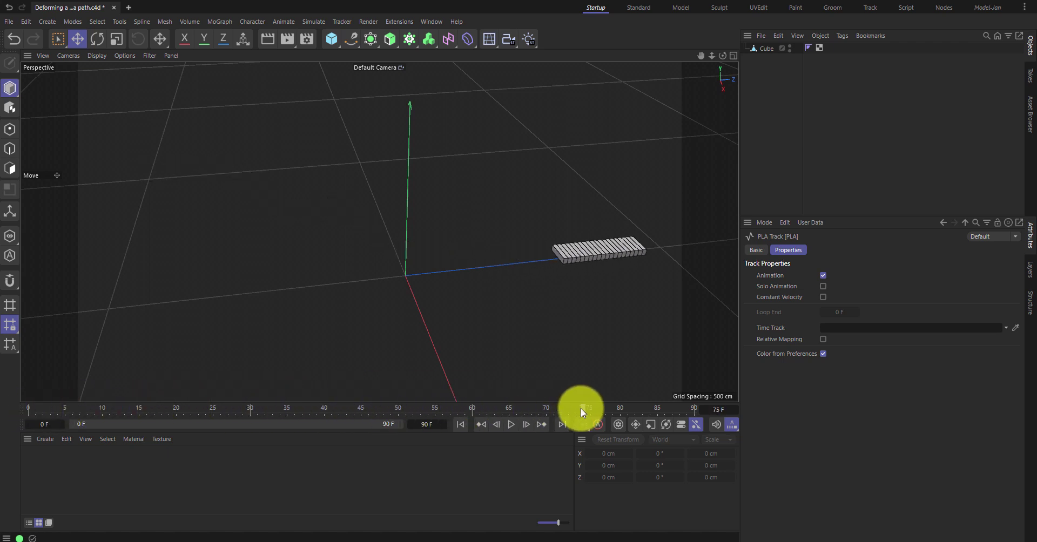
pyautogui.click(767, 49)
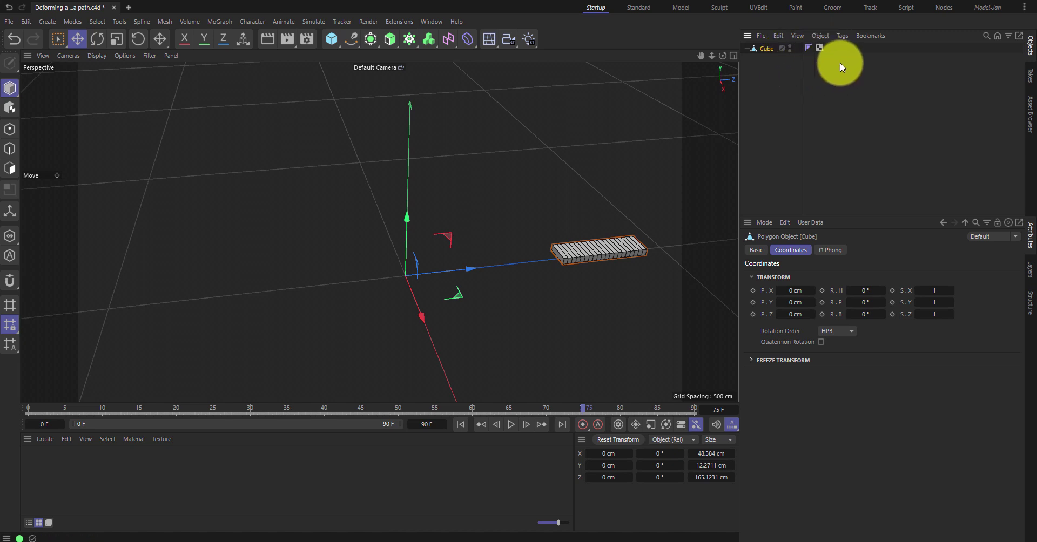
pyautogui.click(808, 48)
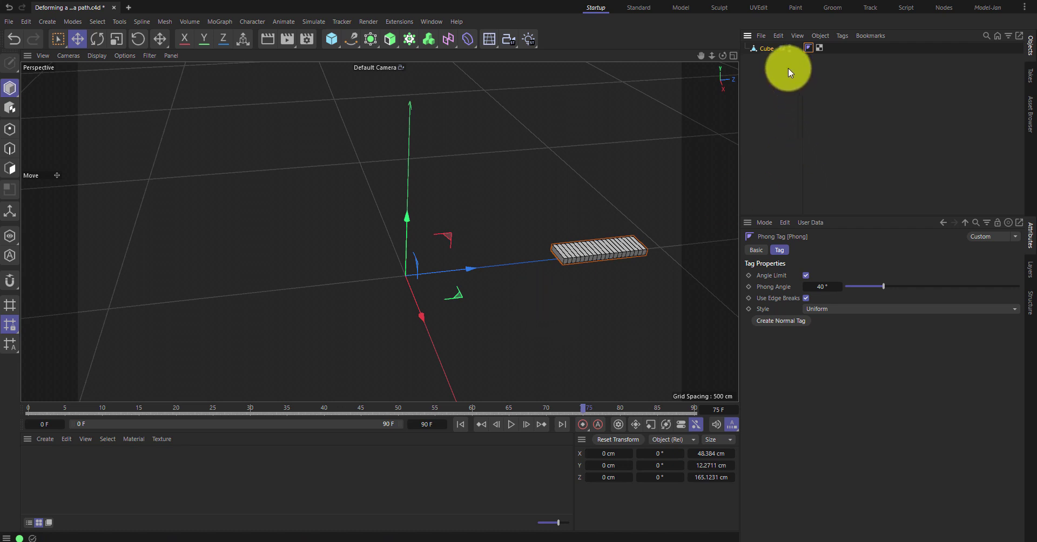
pyautogui.click(753, 47)
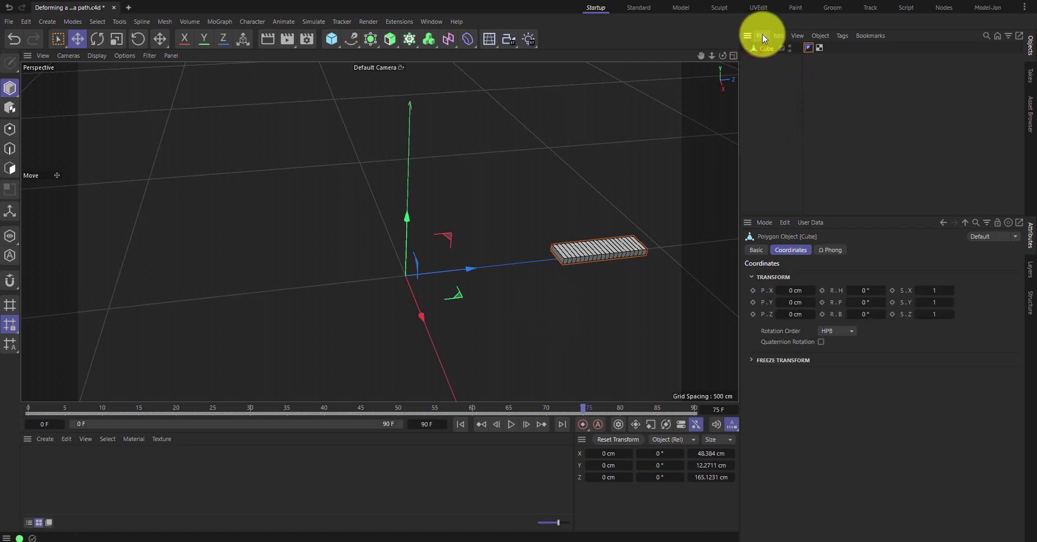
pyautogui.click(762, 35)
pyautogui.click(758, 36)
pyautogui.click(758, 37)
pyautogui.click(946, 81)
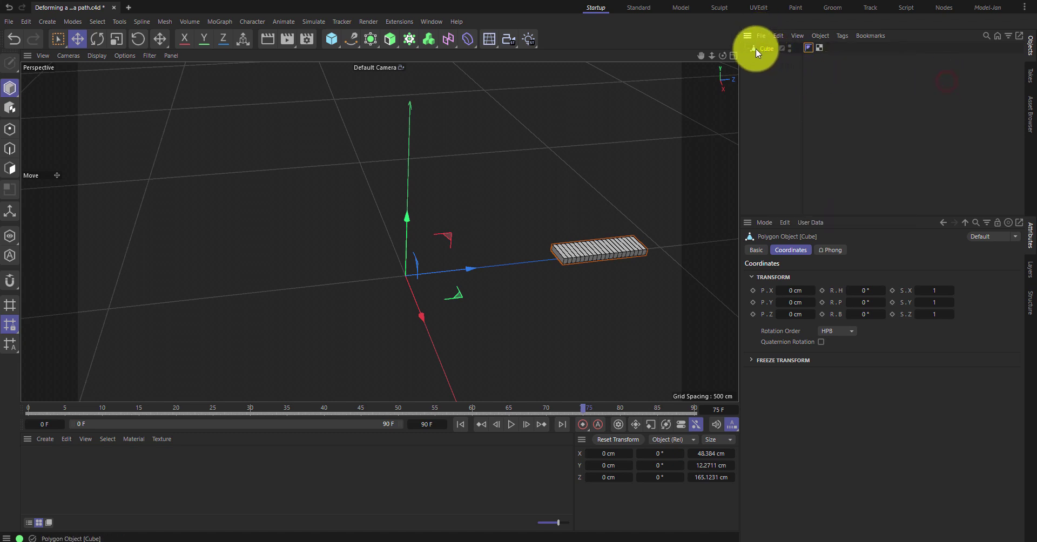
# Step: Export the selected Cube as FBX with Bake All Frames and PLA to Vertex Cache enabled for its animation tracks
pyautogui.moveTo(759, 48); pyautogui.dragTo(769, 47)
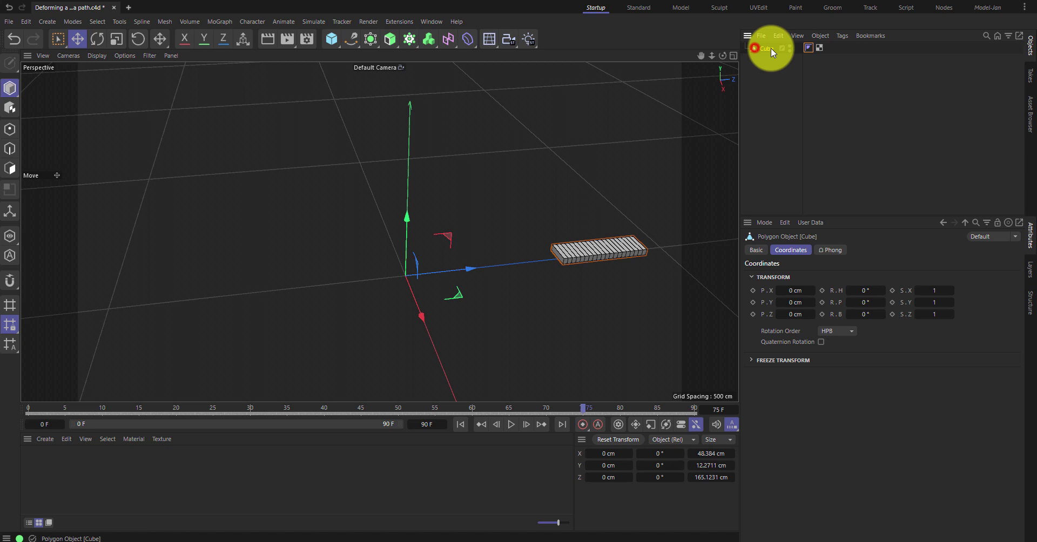
pyautogui.click(761, 36)
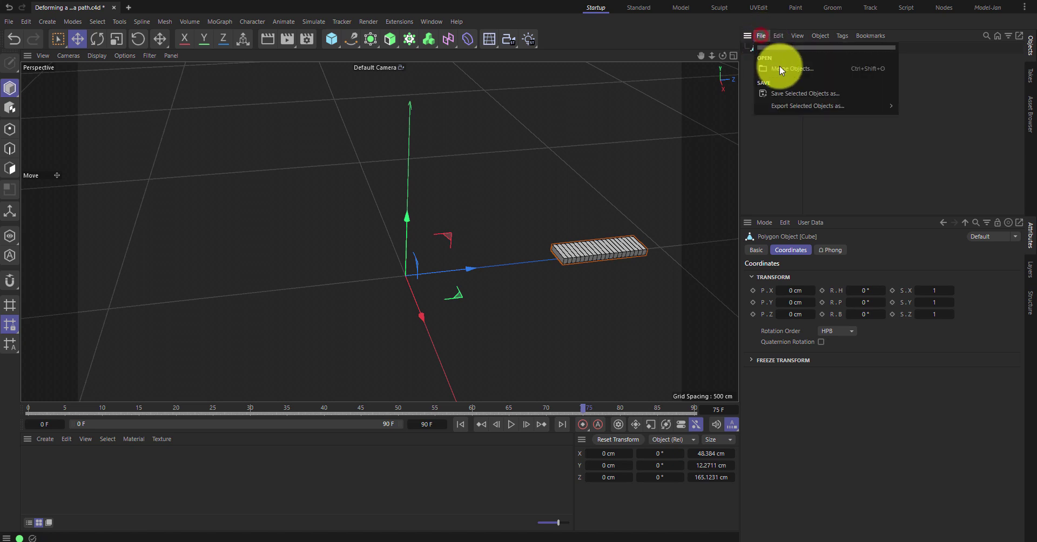
pyautogui.moveTo(808, 106)
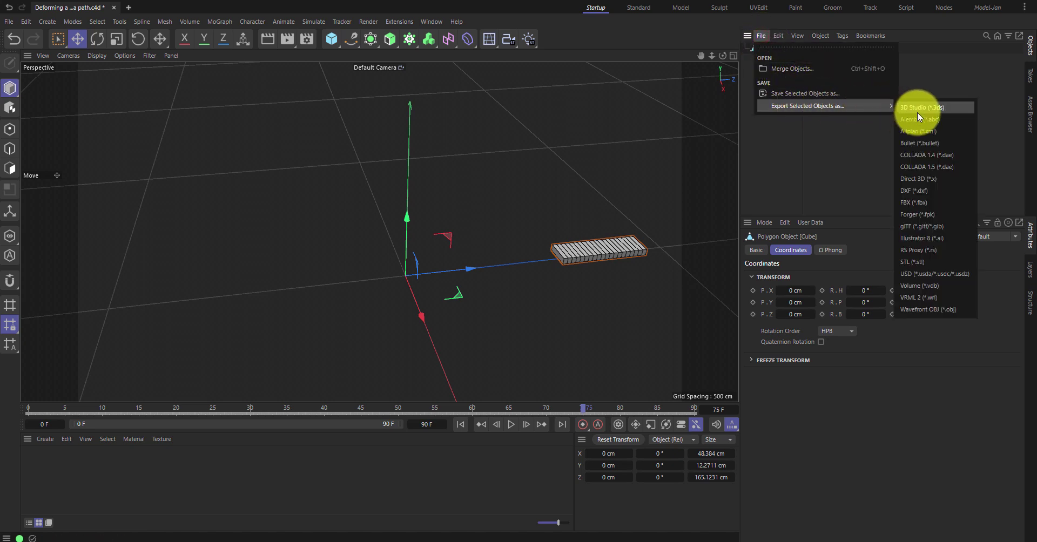
pyautogui.click(939, 202)
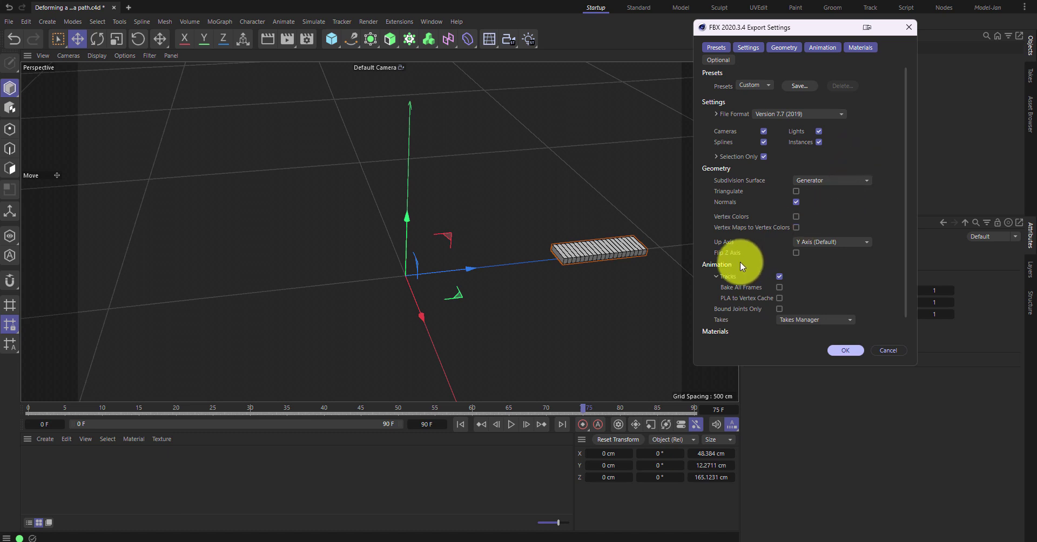
pyautogui.click(716, 276)
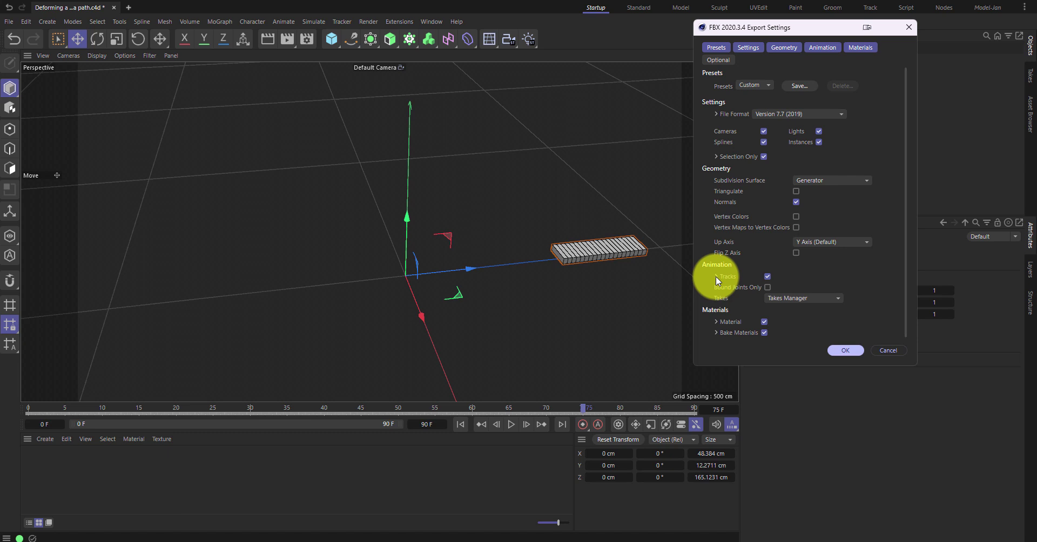
pyautogui.click(715, 276)
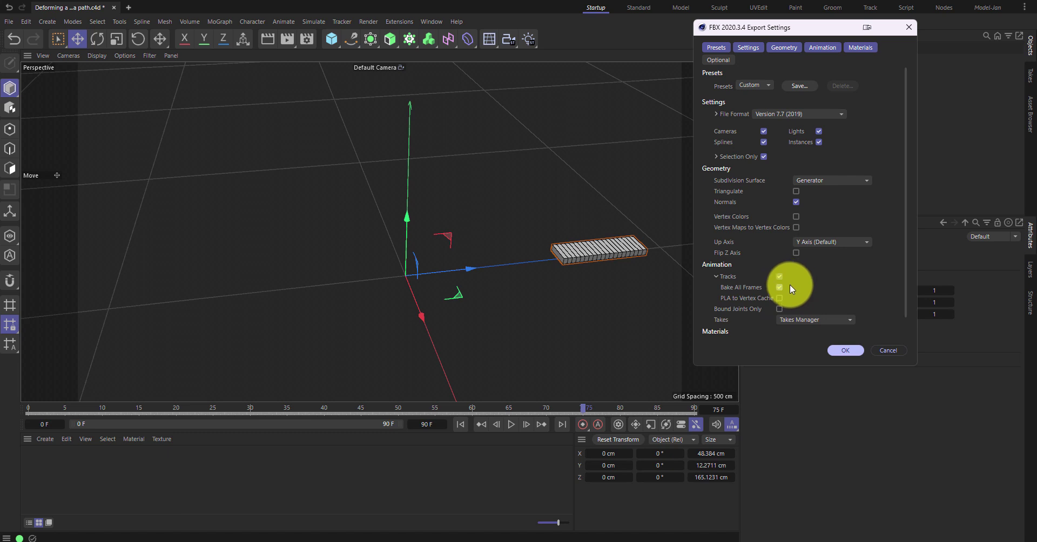
pyautogui.click(779, 299)
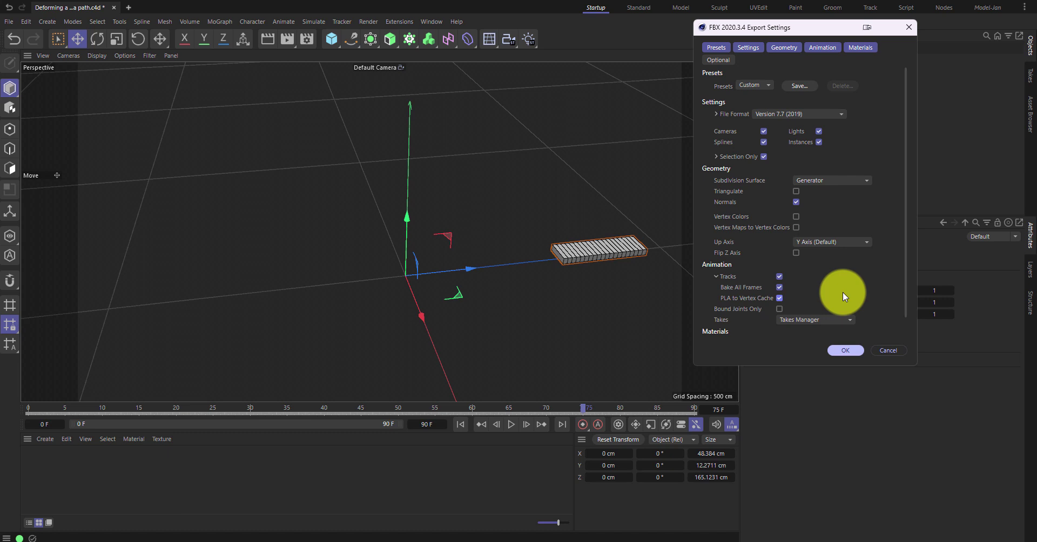
pyautogui.click(845, 350)
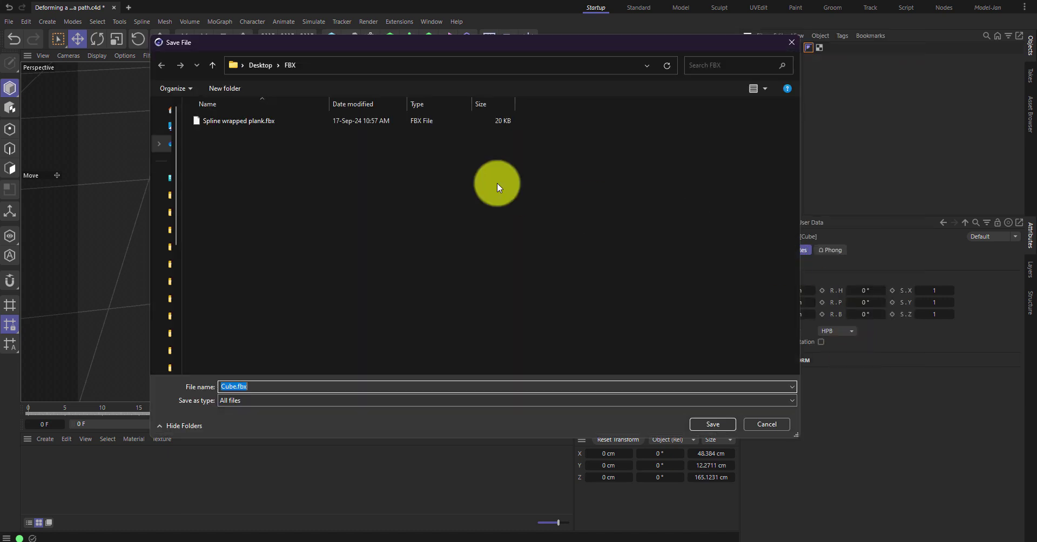
# Step: Save the FBX export as Spline wrapped plank.fbx in the Desktop FBX folder, replacing the existing file
pyautogui.click(228, 122)
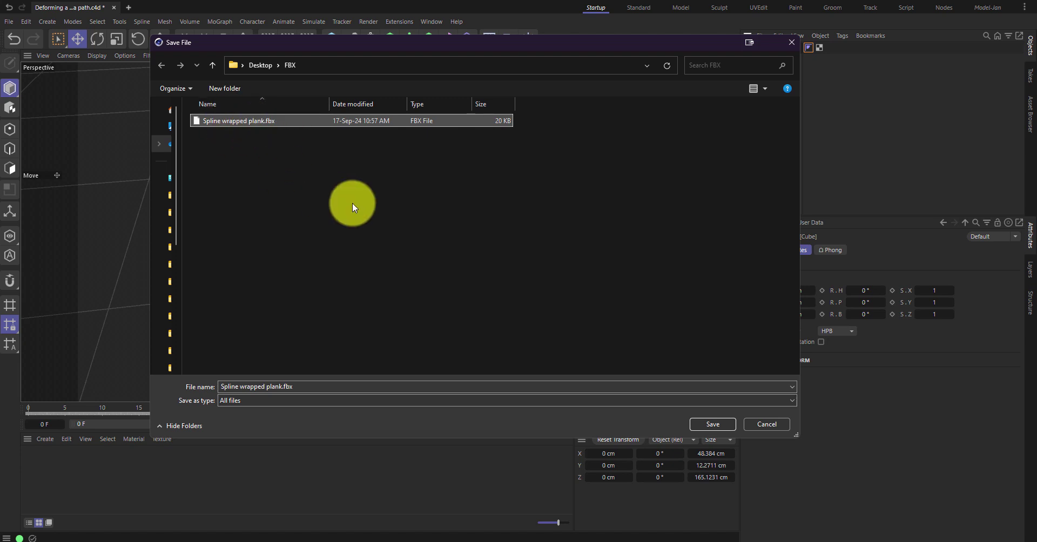
pyautogui.click(718, 424)
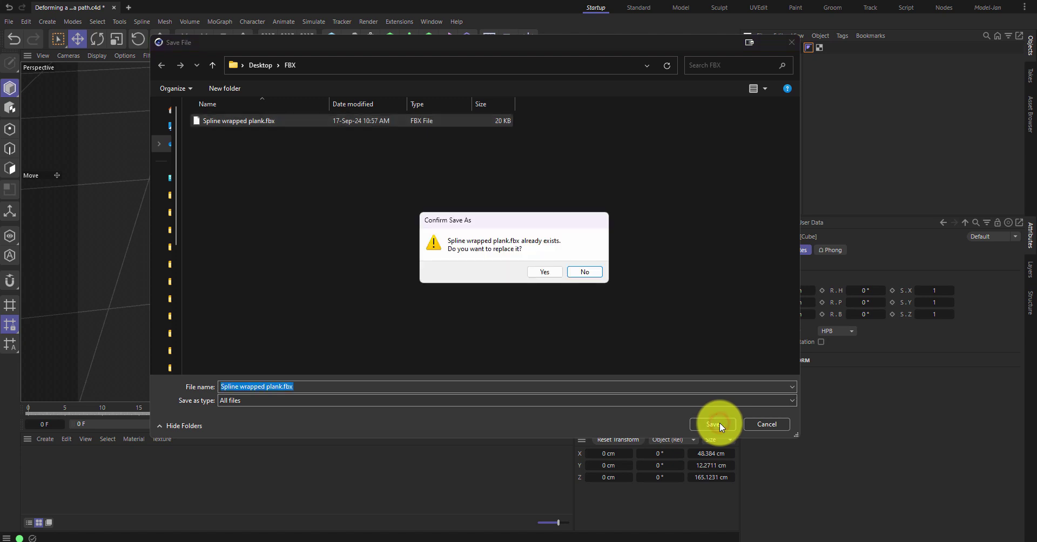
pyautogui.click(544, 272)
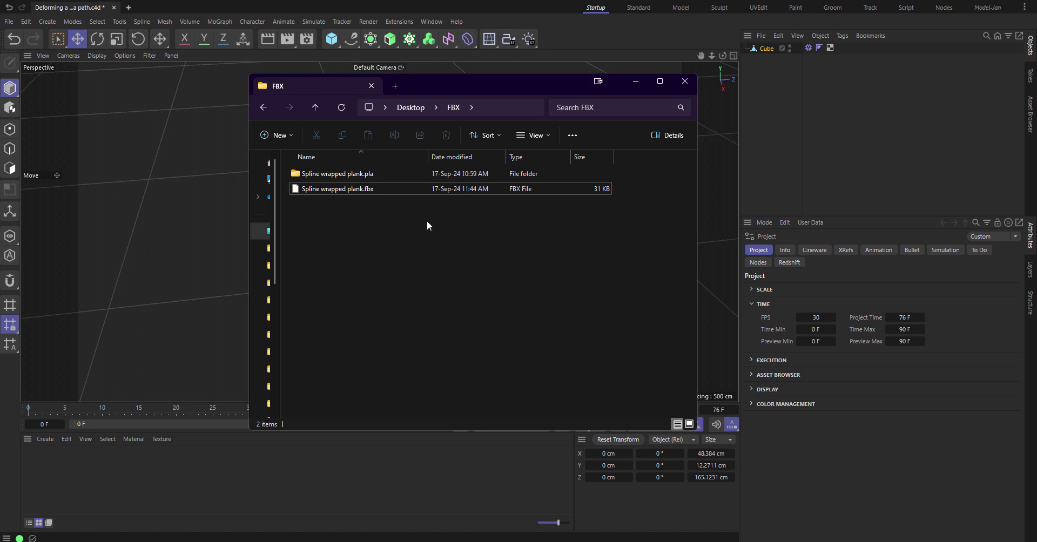
# Step: Examine the contents of the exported Spline wrapped plank.pla folder, return to the FBX folder and close the file window
pyautogui.doubleClick(360, 174)
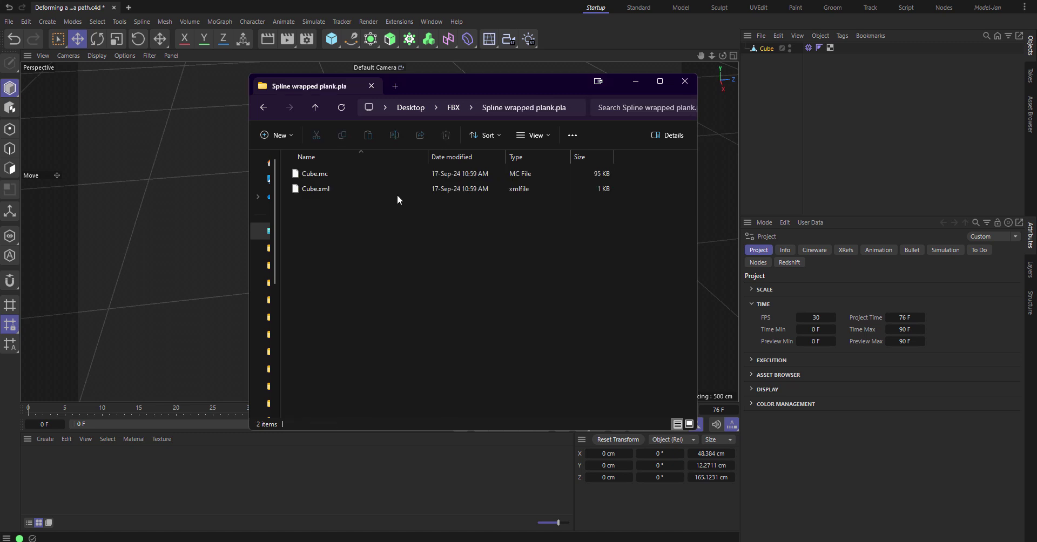
pyautogui.click(331, 175)
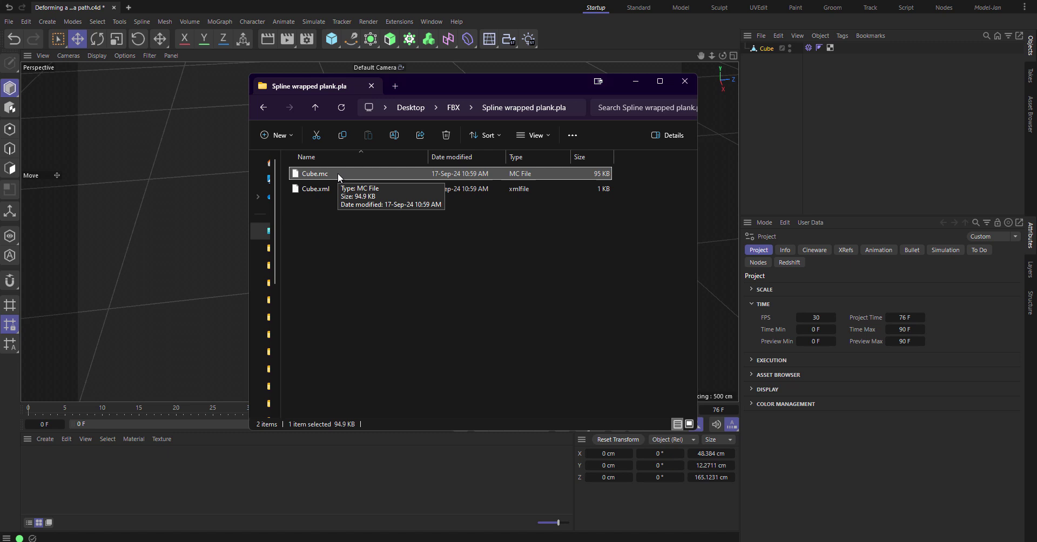
pyautogui.click(263, 108)
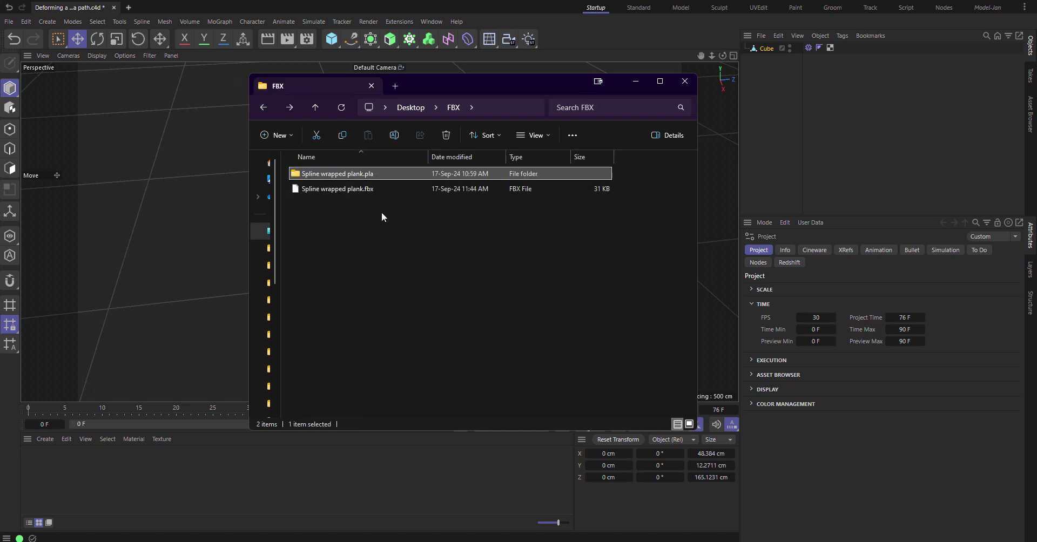
pyautogui.click(449, 249)
pyautogui.moveTo(430, 83)
pyautogui.mouseDown()
pyautogui.moveTo(720, 107)
pyautogui.moveTo(263, 73)
pyautogui.moveTo(430, 57)
pyautogui.moveTo(432, 78)
pyautogui.mouseUp()
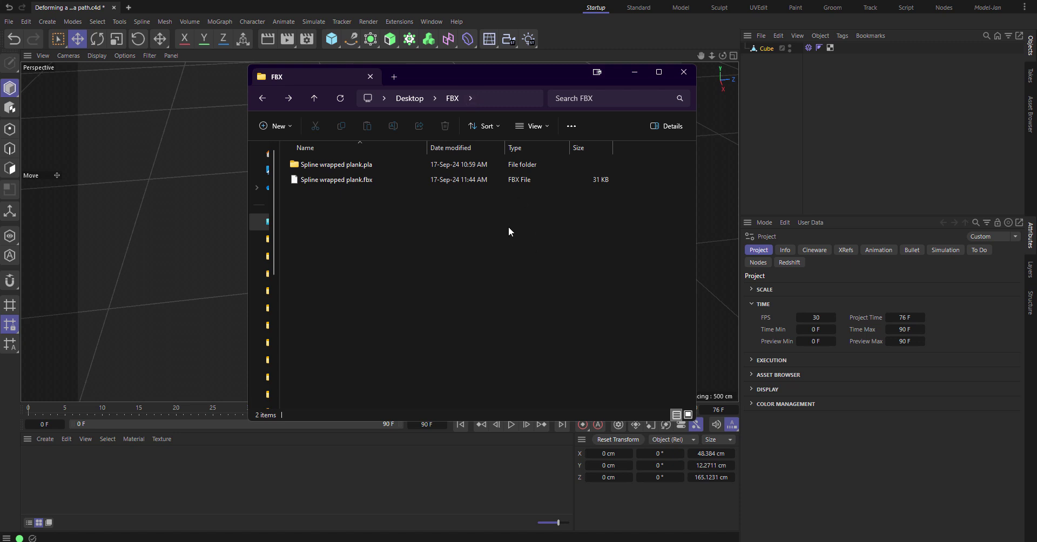
pyautogui.click(683, 75)
# Step: Export the selected Cube as an Alembic file covering animation frames 0 to 90
pyautogui.click(760, 47)
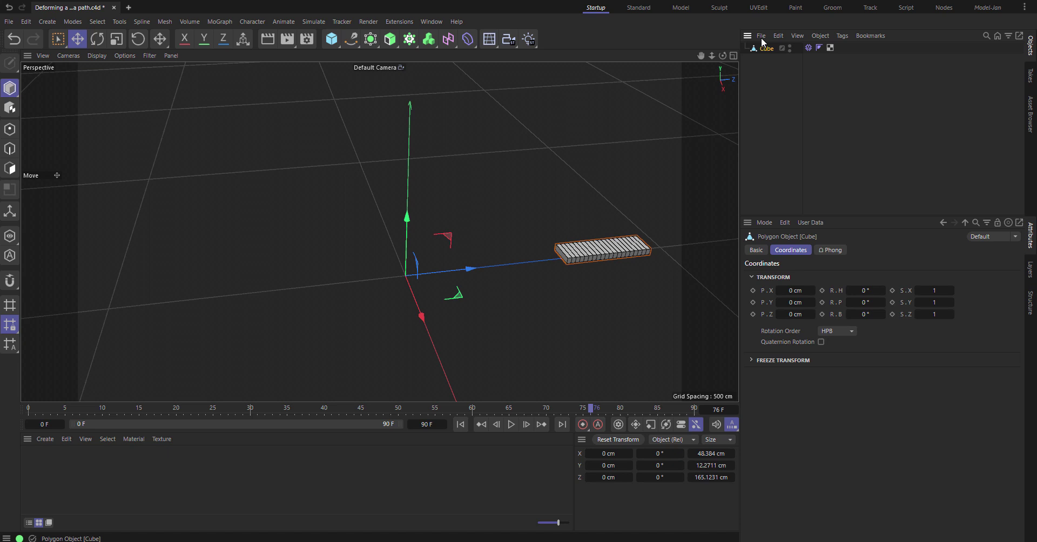
pyautogui.click(761, 36)
pyautogui.moveTo(834, 108)
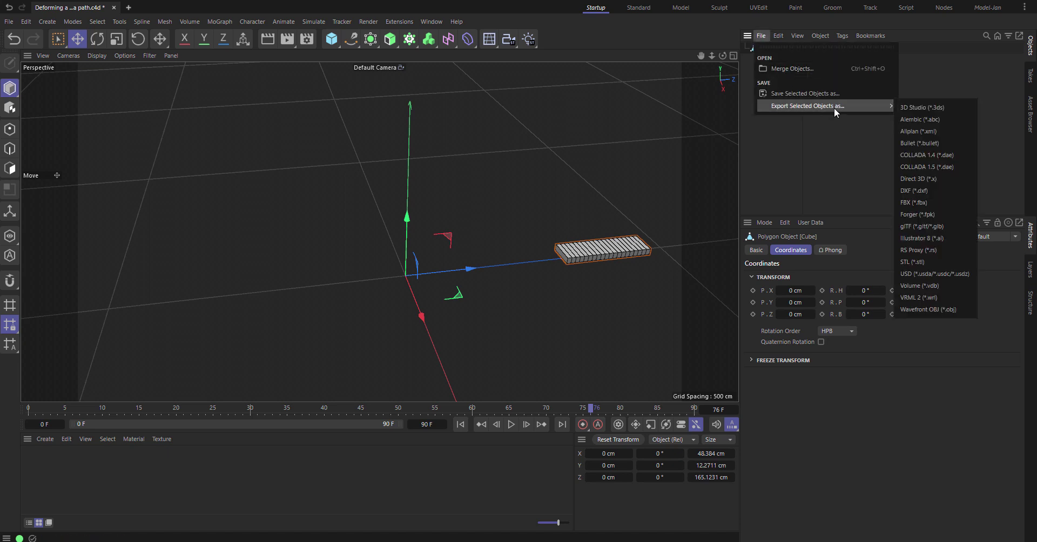
pyautogui.click(942, 119)
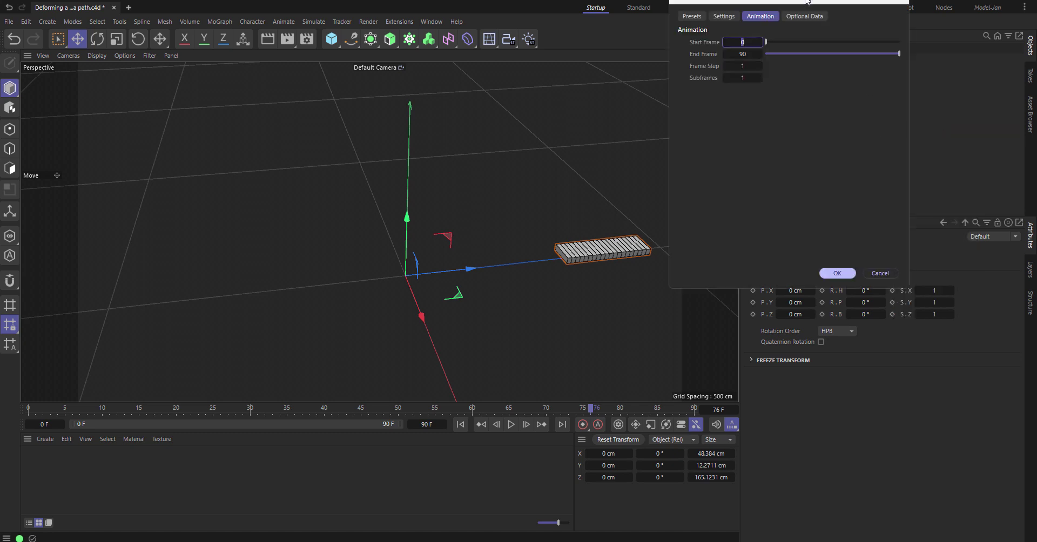
pyautogui.moveTo(808, 2); pyautogui.dragTo(693, 69)
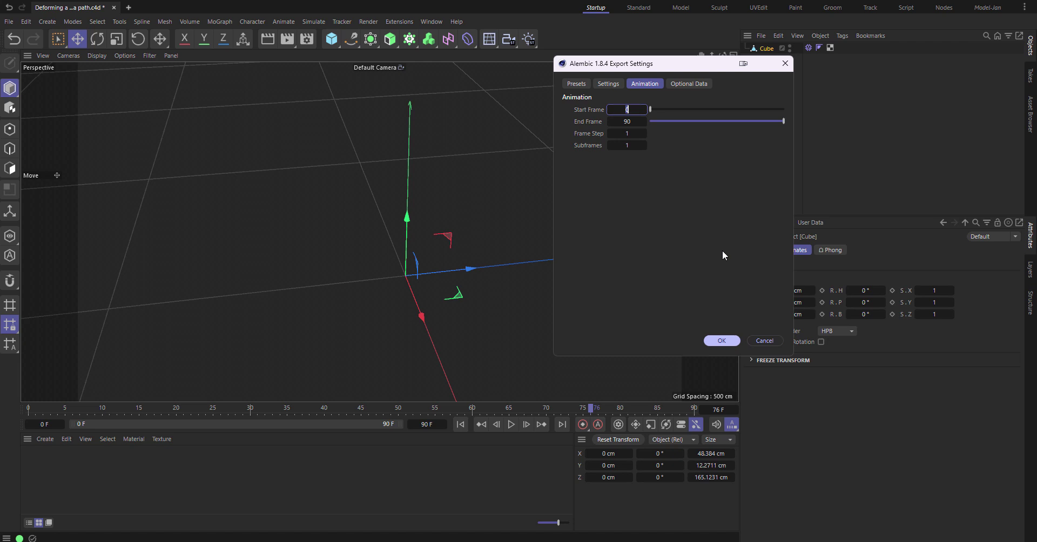
pyautogui.click(722, 340)
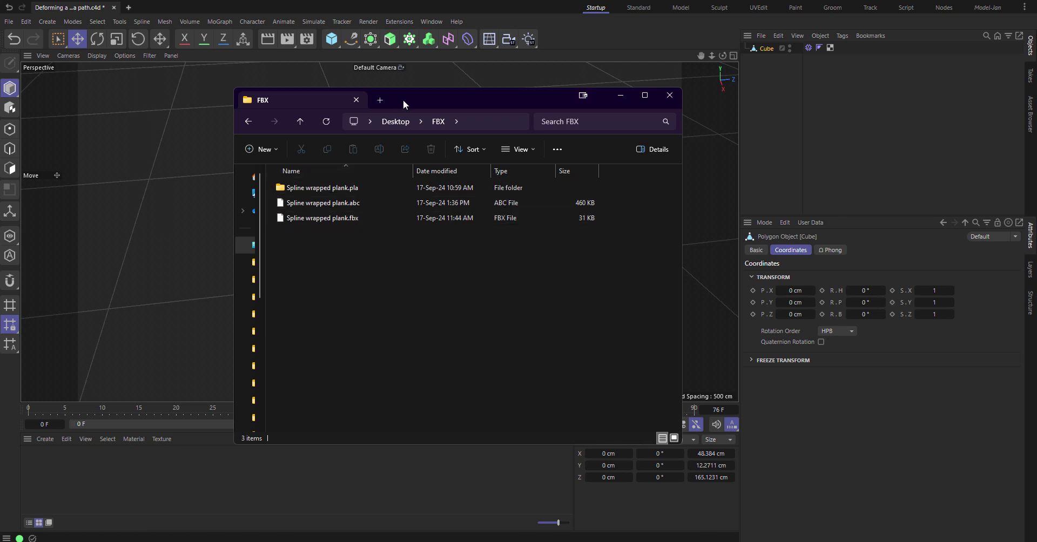
# Step: Create a new project and import Spline wrapped plank.fbx from the FBX folder with Tracks, Vertex Cache to PLA and Poses enabled
pyautogui.moveTo(404, 99); pyautogui.dragTo(555, 105)
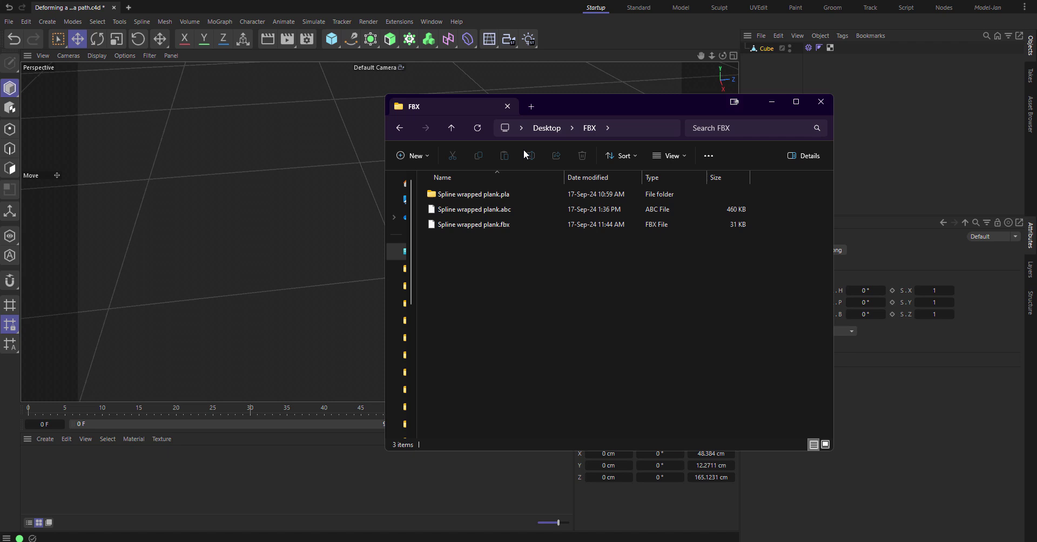
pyautogui.moveTo(482, 226); pyautogui.dragTo(444, 198)
pyautogui.click(128, 7)
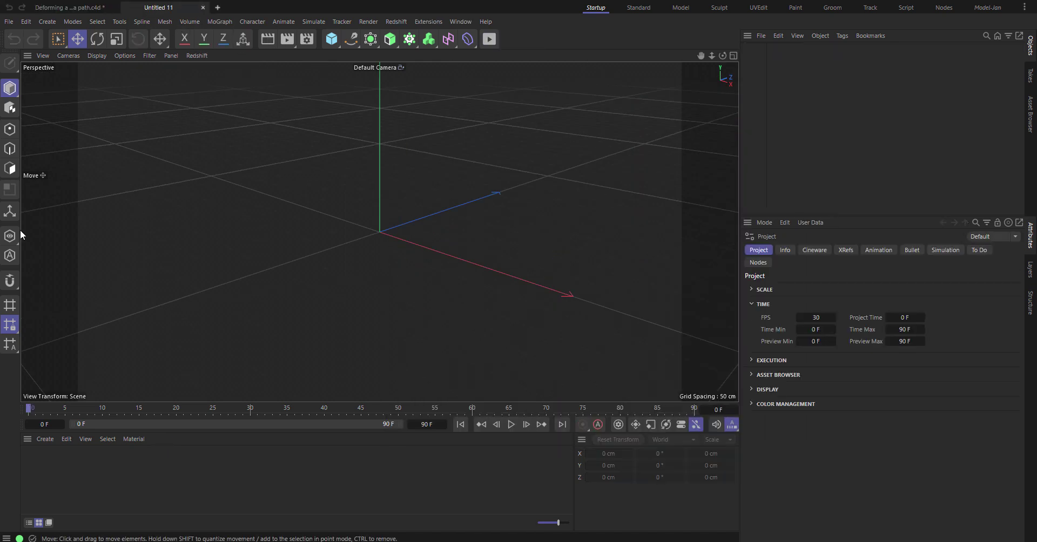
pyautogui.hotkey('alt', 'Tab')
pyautogui.moveTo(498, 225); pyautogui.dragTo(252, 174)
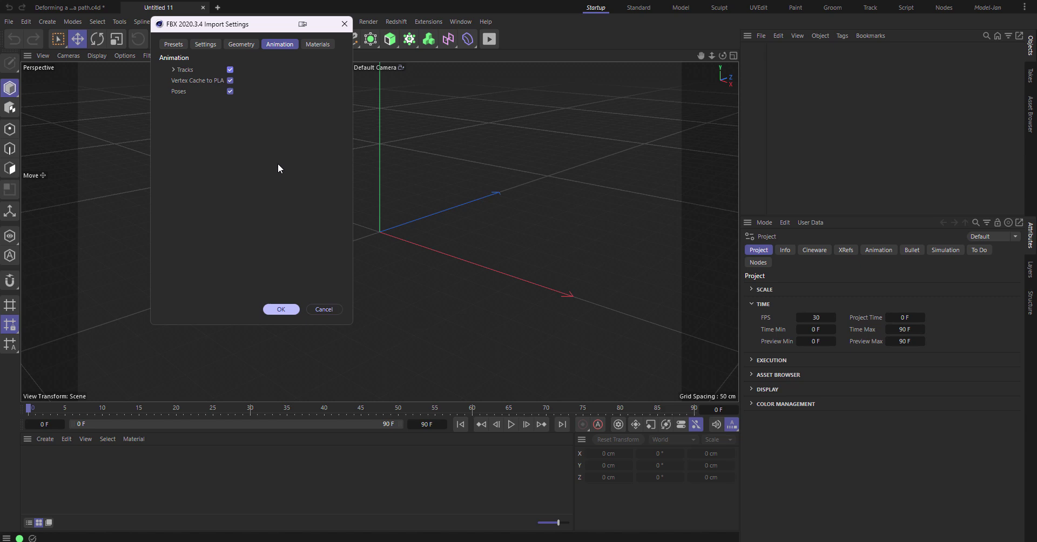
pyautogui.click(286, 309)
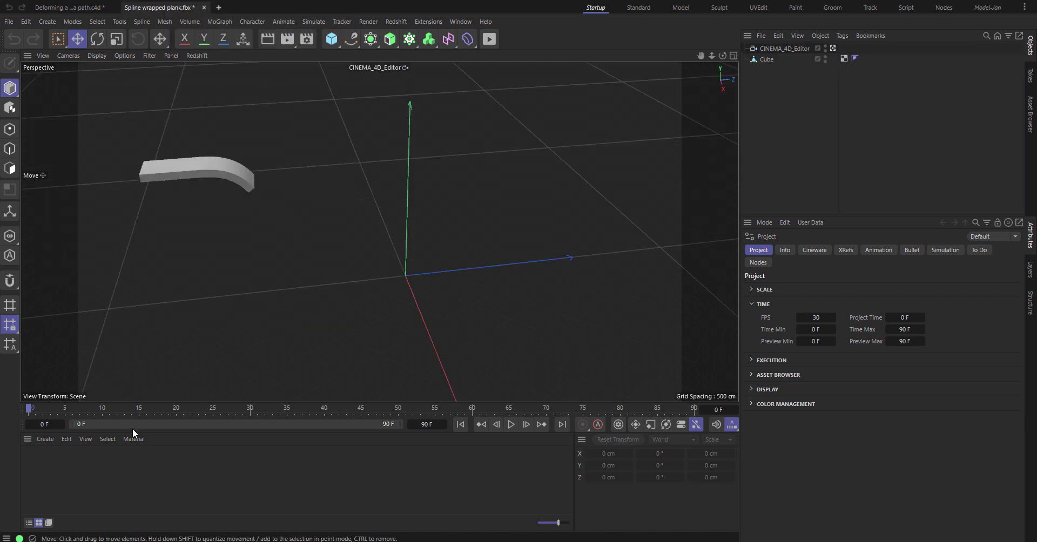
# Step: Scrub through the imported FBX animation to check the Cube's deformation and close that project
pyautogui.moveTo(70, 408); pyautogui.dragTo(201, 411)
pyautogui.click(203, 7)
pyautogui.click(532, 311)
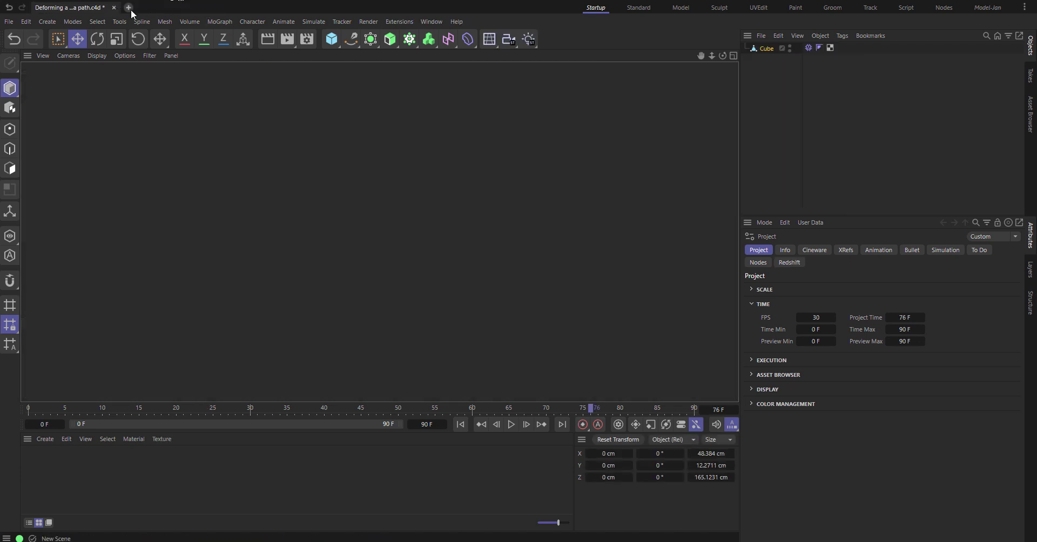
# Step: Create another new project and import Spline wrapped plank.abc from the FBX folder with the default Alembic settings
pyautogui.hotkey('ctrl', 'n')
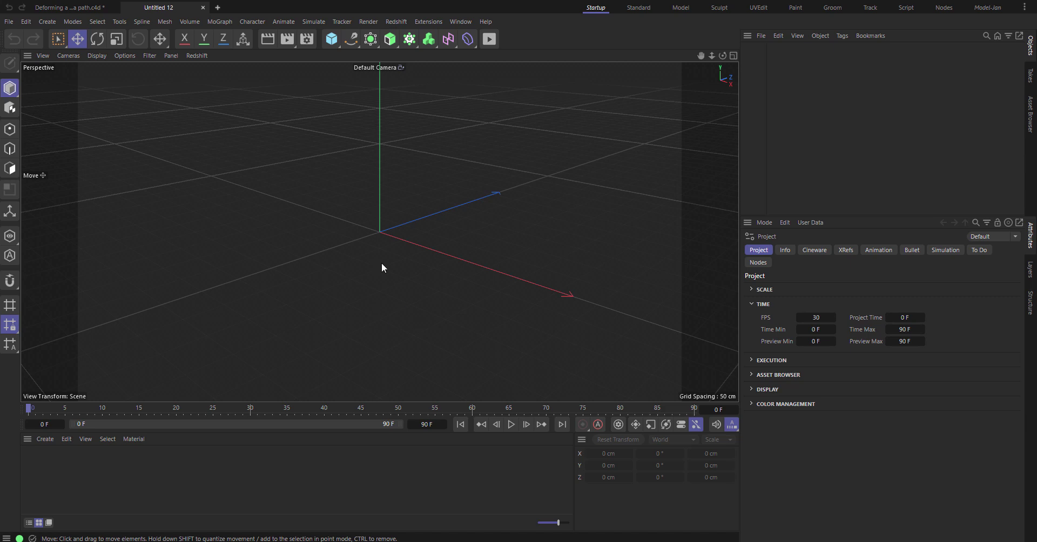
pyautogui.hotkey('alt', 'Tab')
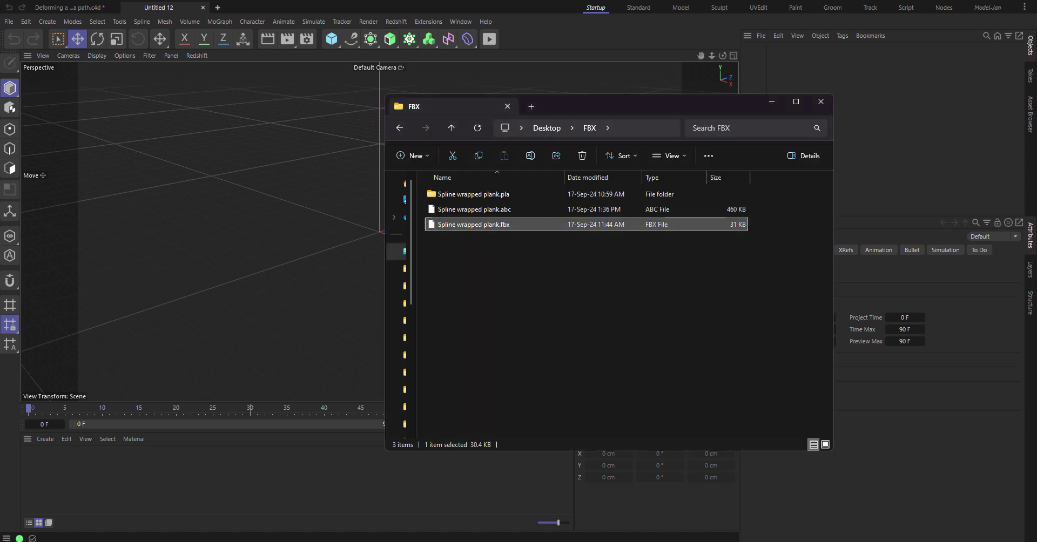
pyautogui.click(493, 210)
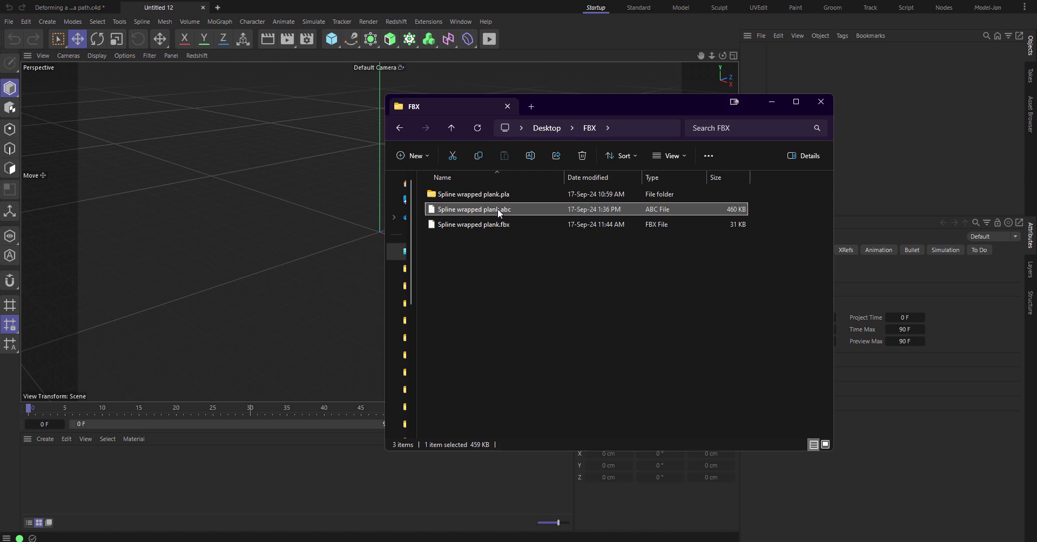
pyautogui.moveTo(500, 213); pyautogui.dragTo(259, 164)
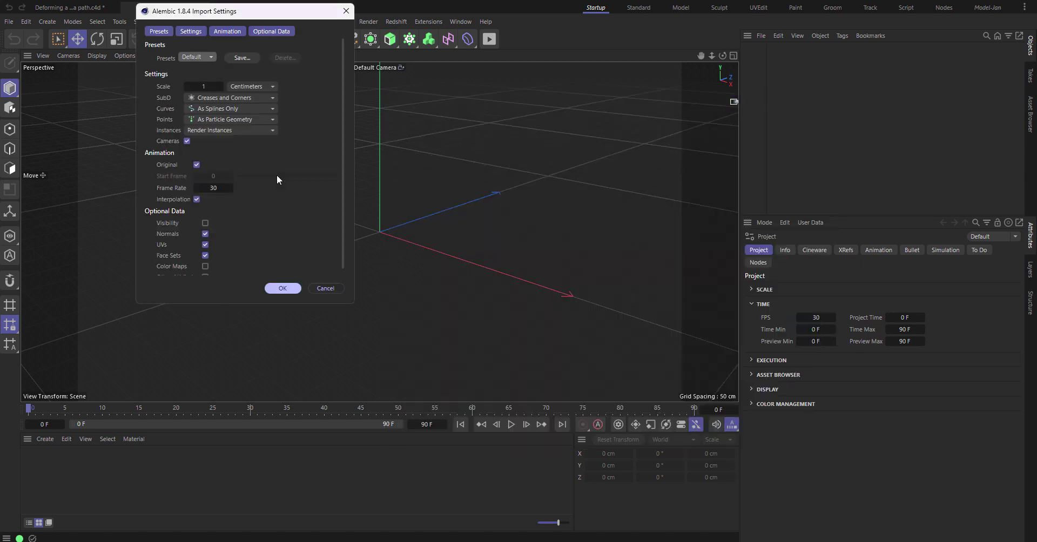
pyautogui.click(287, 289)
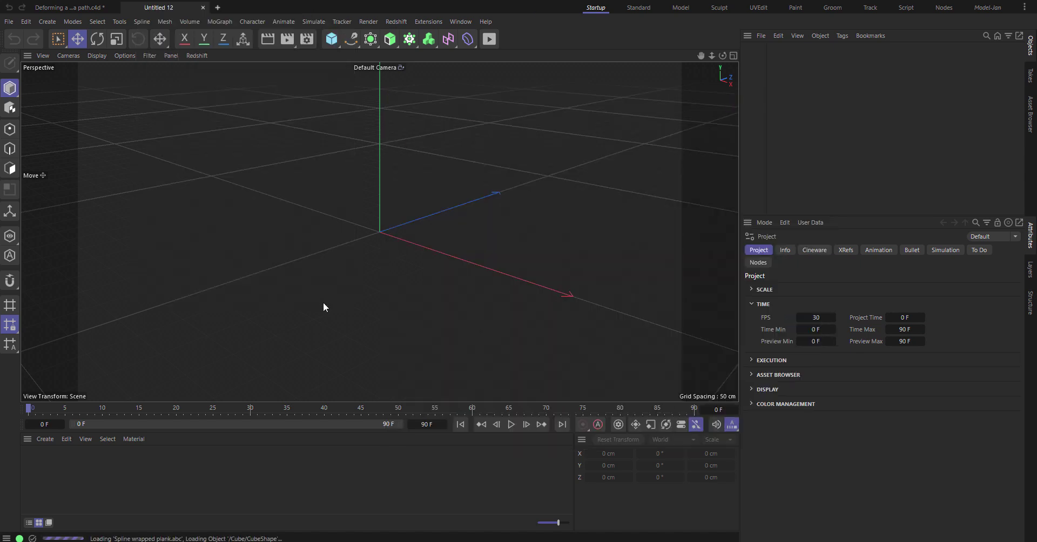
# Step: Play the imported Alembic animation, stop it near the end and bring the plank into view in the perspective viewport
pyautogui.click(511, 424)
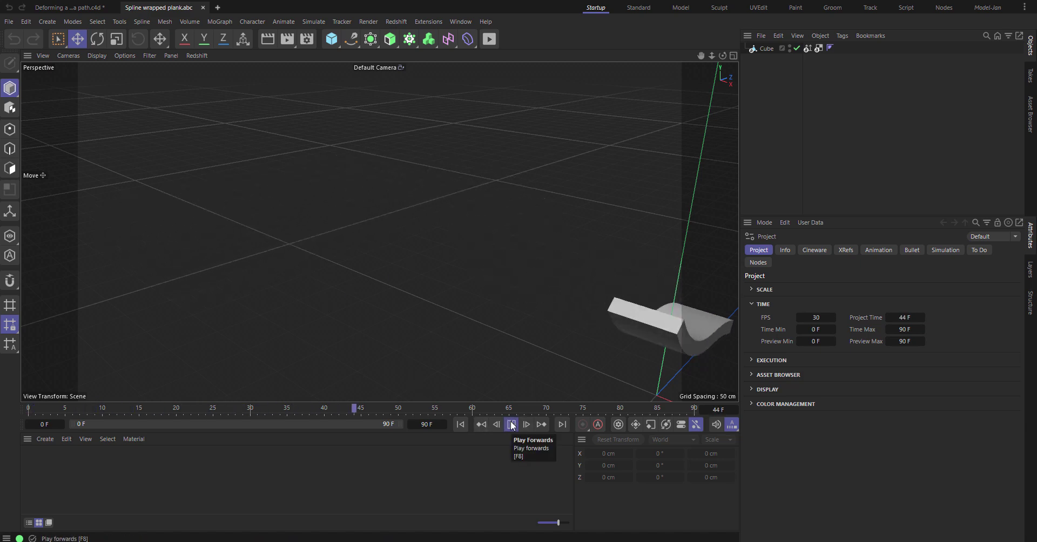
pyautogui.click(511, 424)
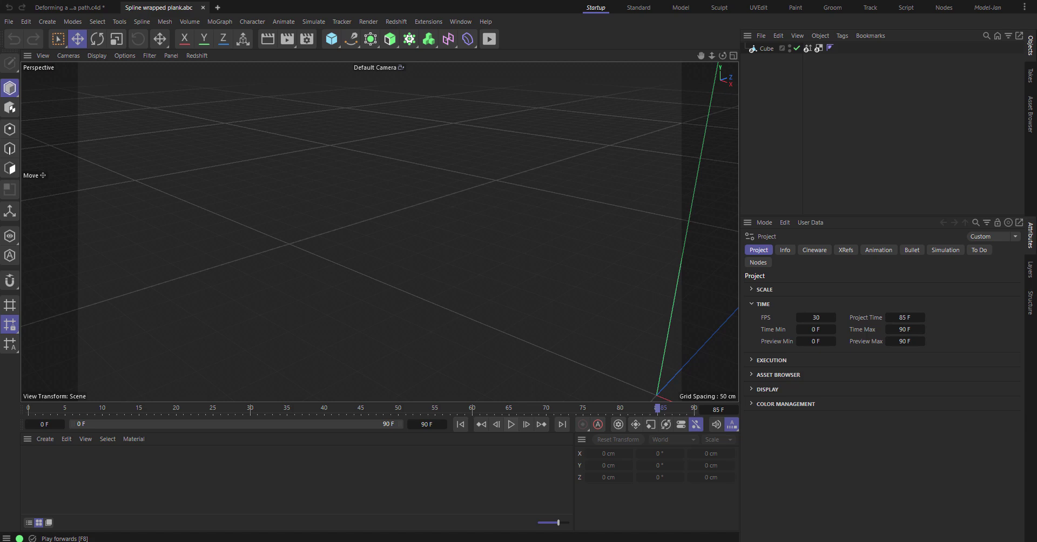
pyautogui.scroll(-2, 470, 306)
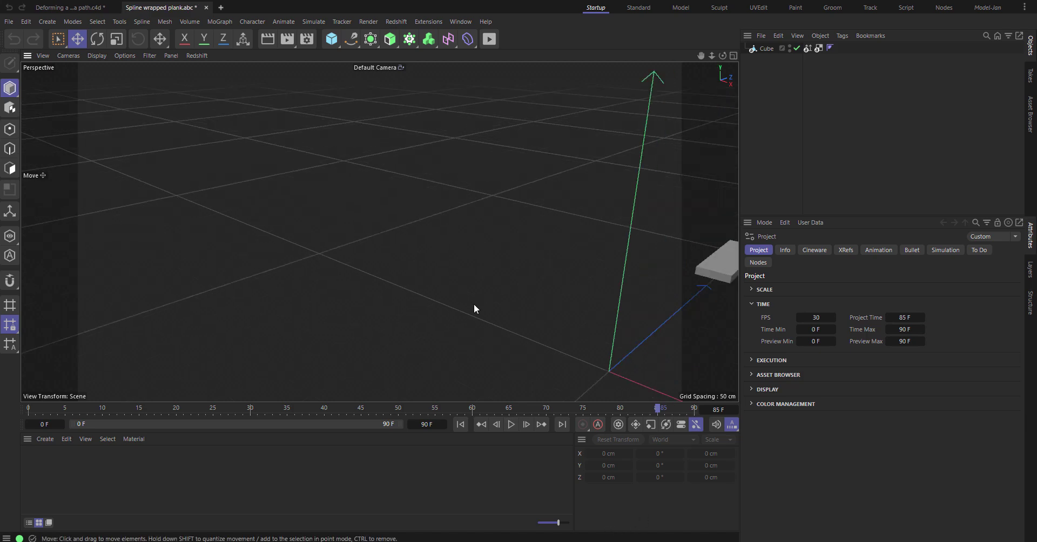
pyautogui.keyDown('alt'); pyautogui.moveTo(474, 306); pyautogui.dragTo(376, 262); pyautogui.keyUp('alt')
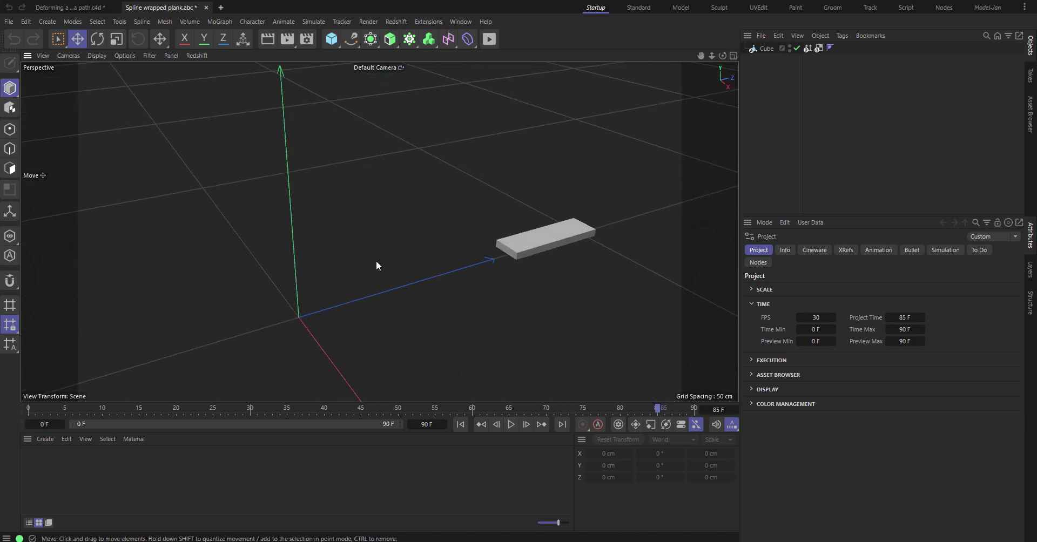